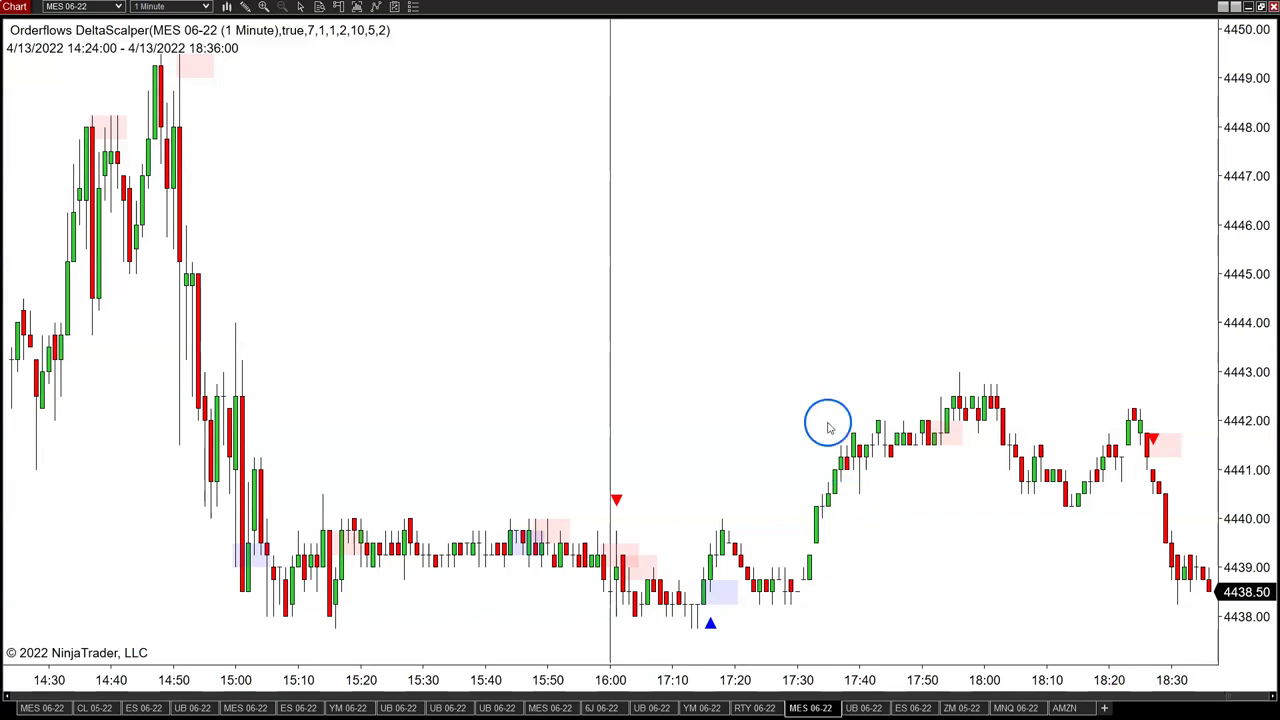
# Open the context menu on the MES 06-22 1-minute chart running DeltaScalper.
pyautogui.rightClick(503, 346)
# Dismiss the Indicators dialog unchanged, then scroll and compress the MES chart back to early morning.
pyautogui.click(564, 401)
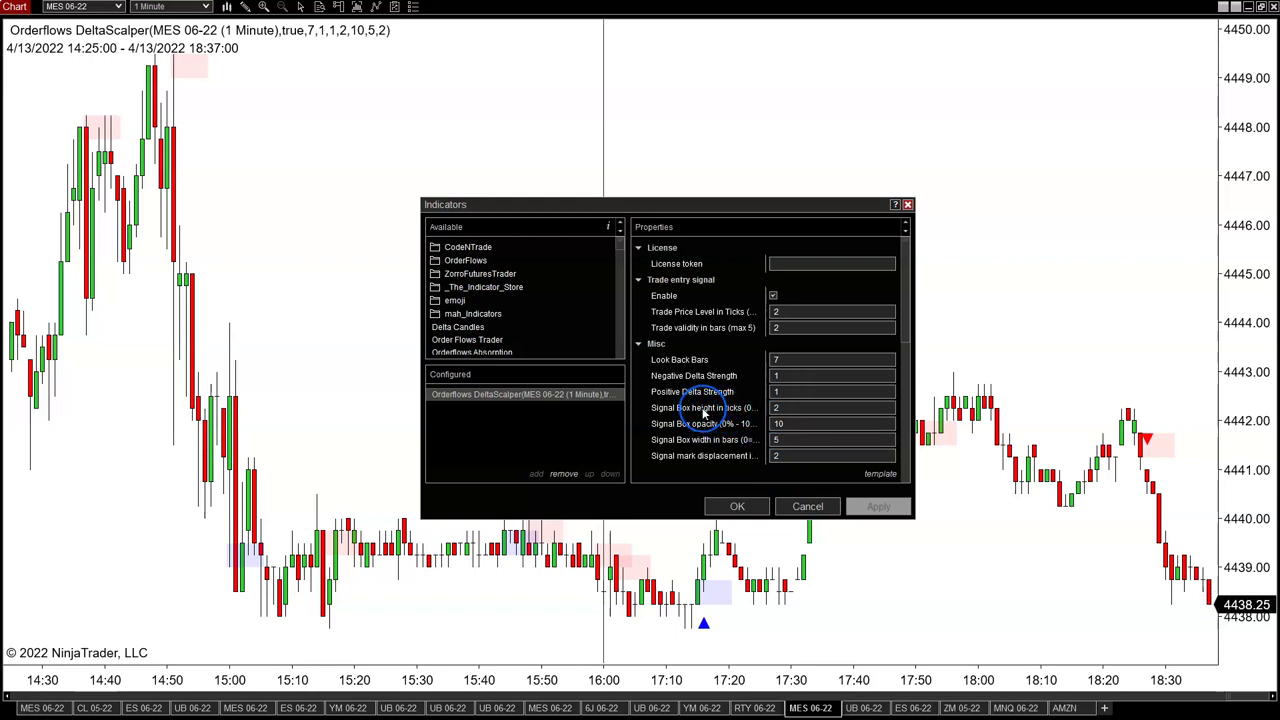
pyautogui.click(810, 508)
pyautogui.moveTo(1255, 700); pyautogui.dragTo(1186, 692)
pyautogui.moveTo(508, 676); pyautogui.dragTo(700, 697)
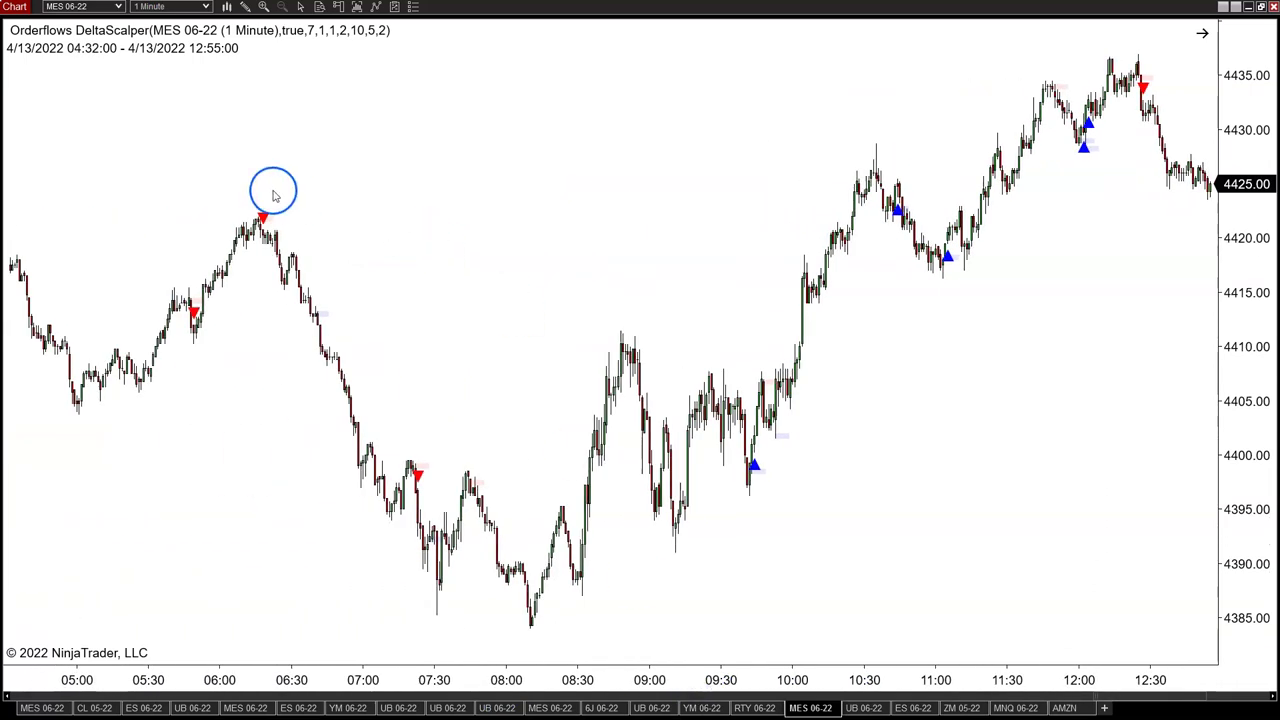
# Enable the crosshair on the MES chart and bring up its context menu.
pyautogui.click(303, 8)
pyautogui.click(314, 46)
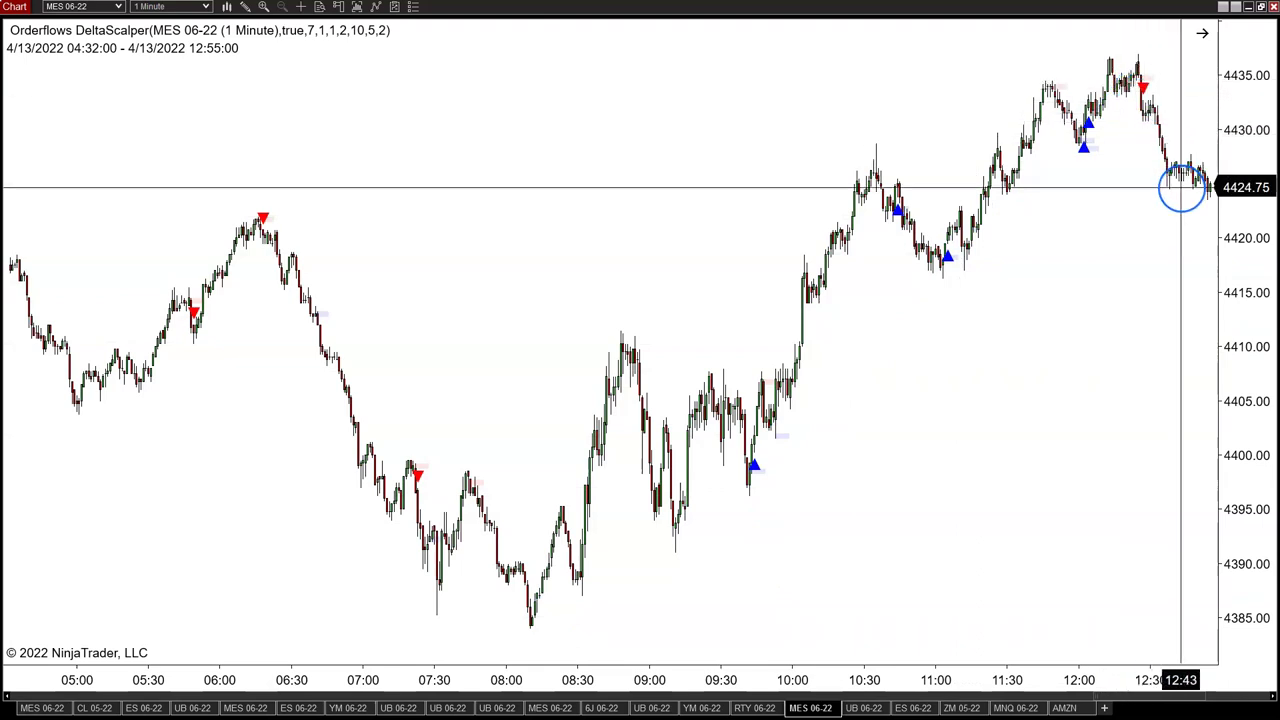
pyautogui.click(513, 235)
pyautogui.rightClick(513, 235)
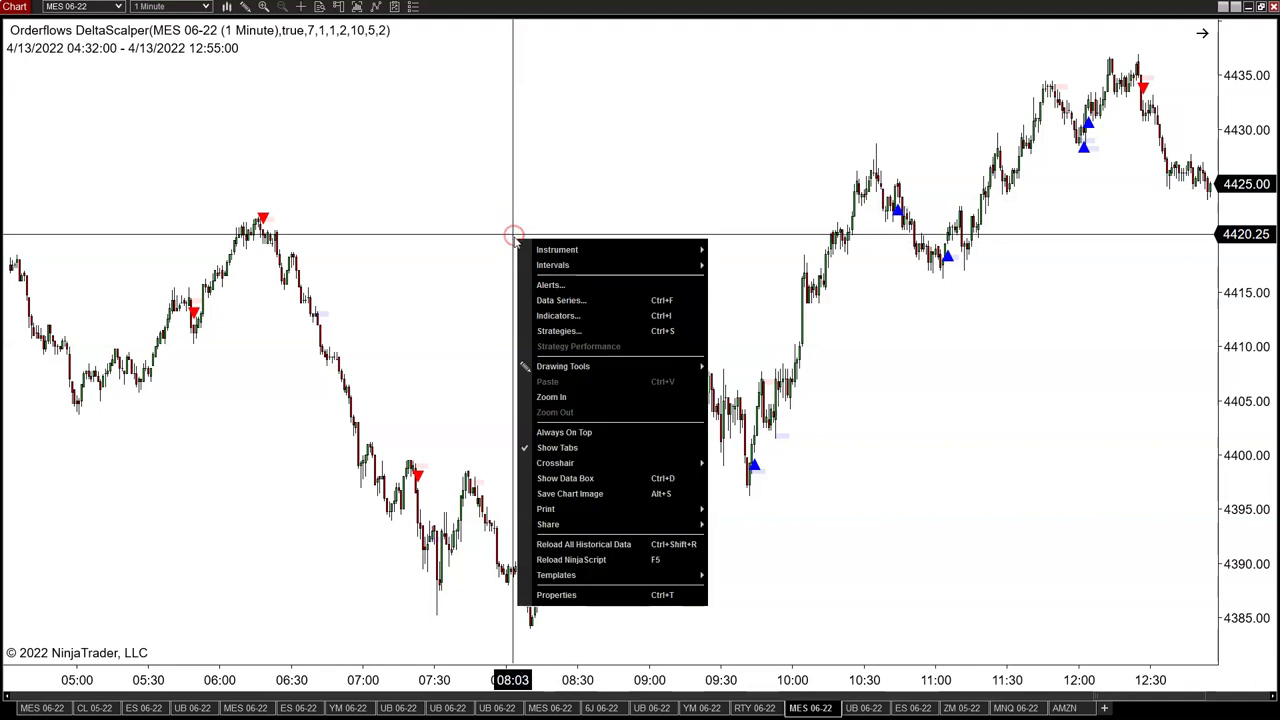
# Change the DeltaScalper's Look Back Bars from 7 to 0 in the Indicators dialog.
pyautogui.click(550, 316)
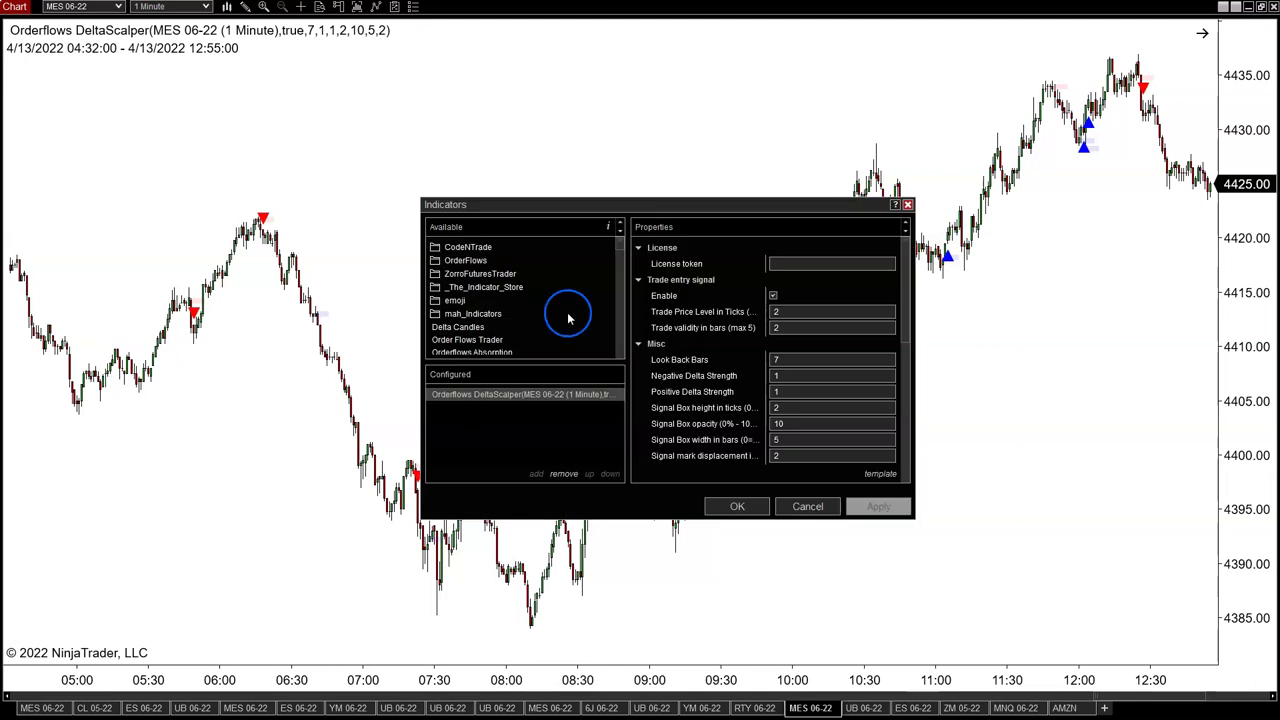
pyautogui.click(783, 361)
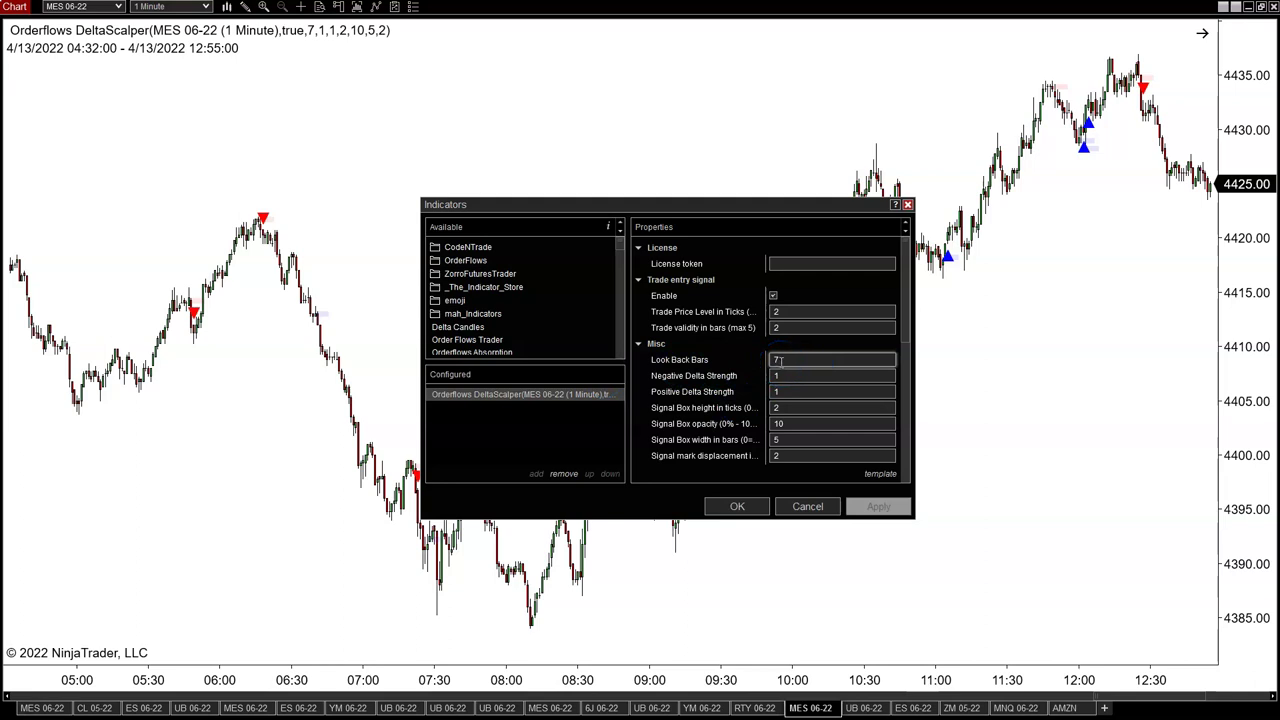
pyautogui.moveTo(773, 363); pyautogui.dragTo(756, 365)
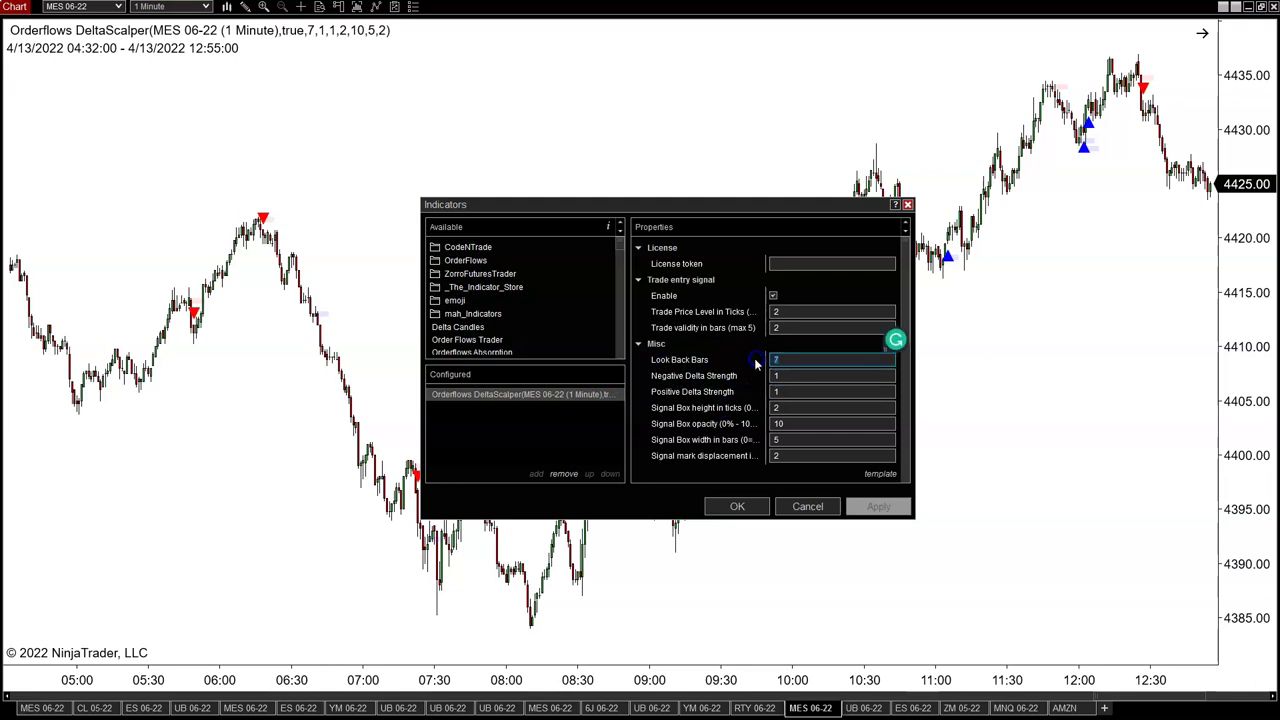
pyautogui.write('0')
pyautogui.click(808, 362)
pyautogui.click(746, 370)
pyautogui.click(684, 378)
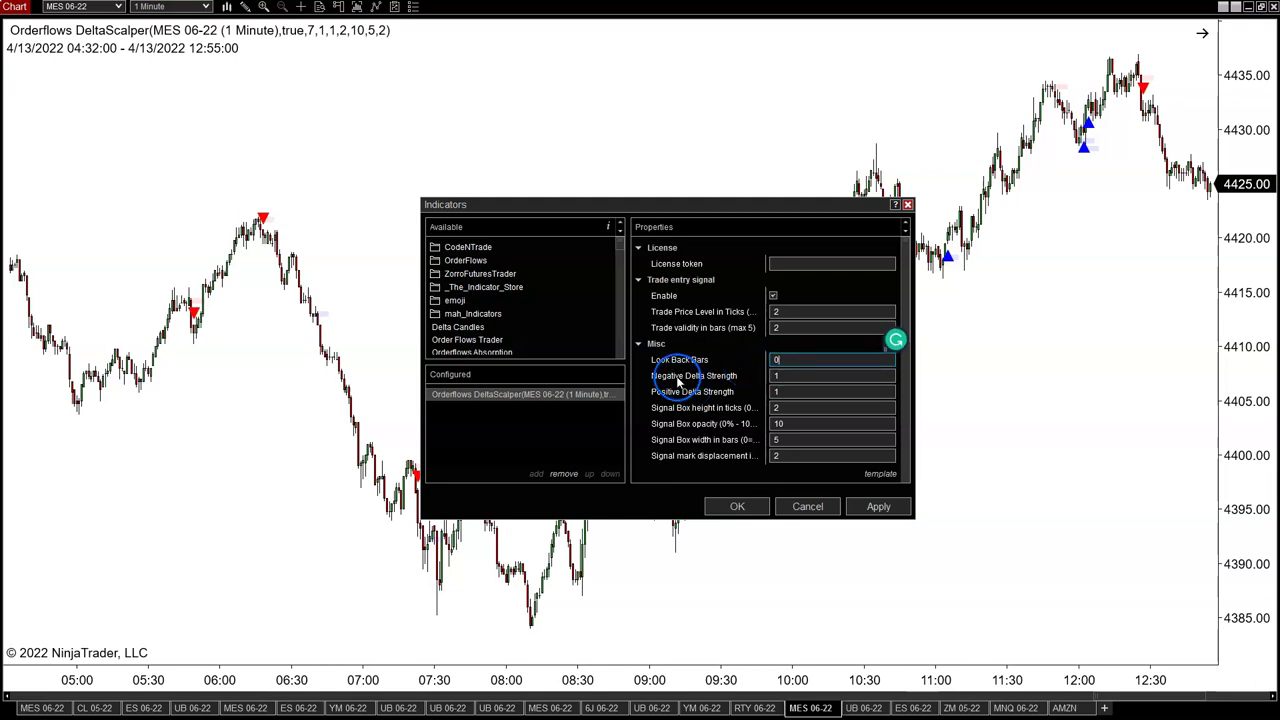
pyautogui.click(789, 384)
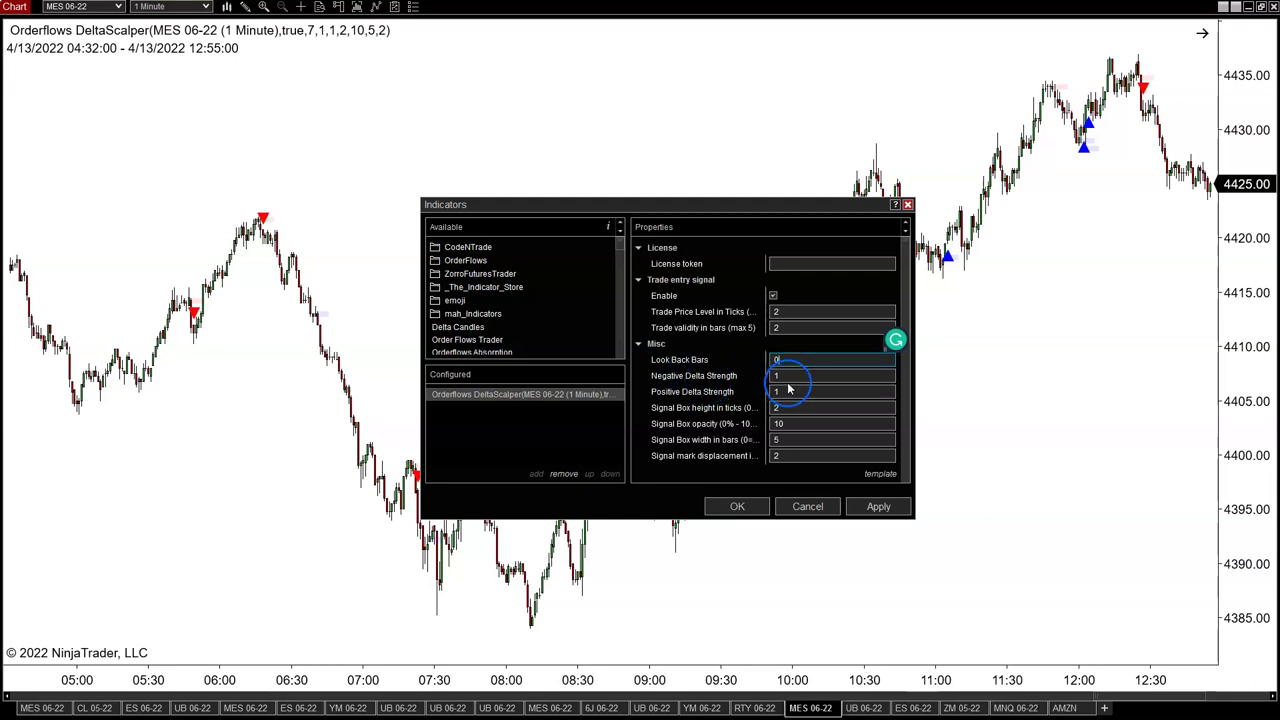
pyautogui.click(765, 379)
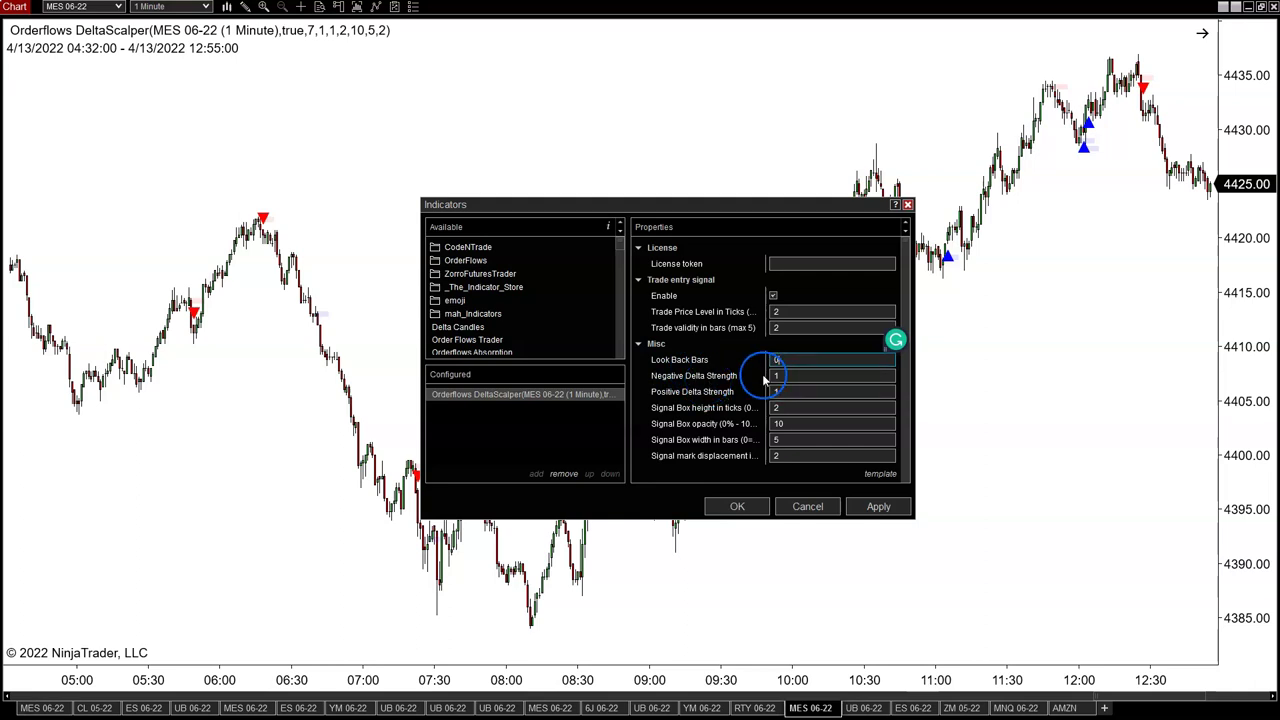
pyautogui.click(764, 381)
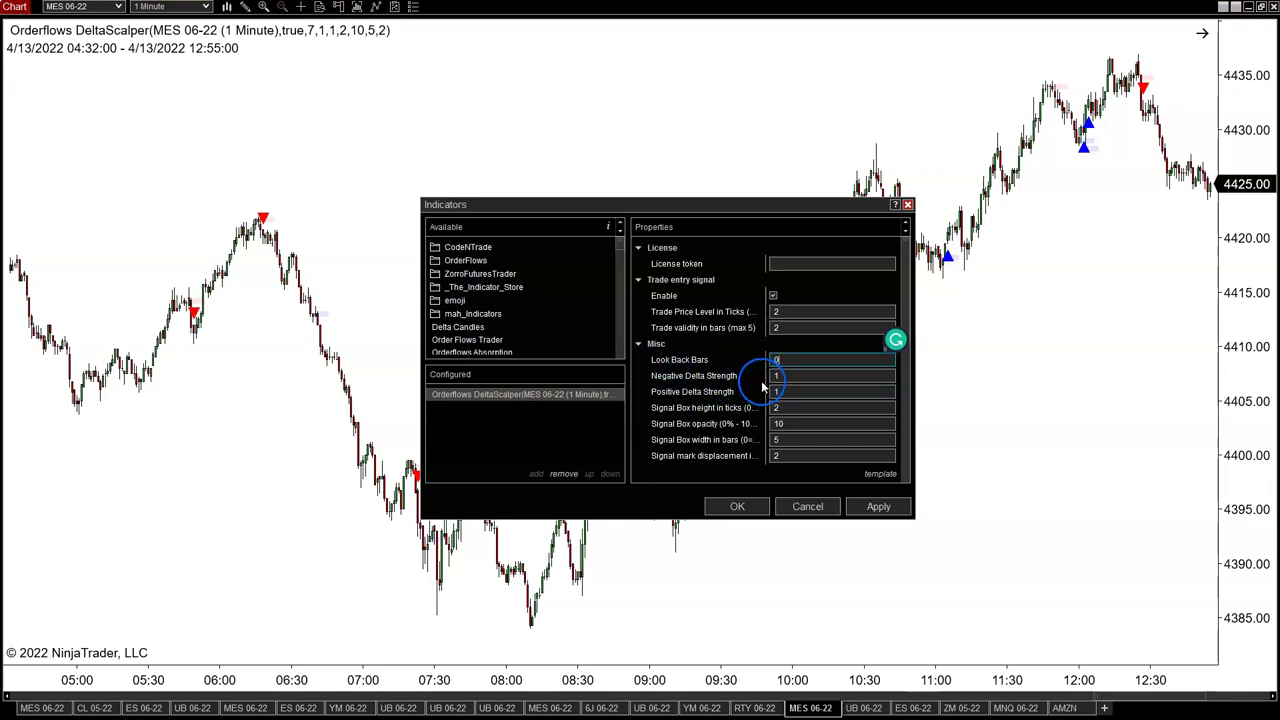
# Leave Negative Delta Strength at 1, then apply and confirm the indicator settings.
pyautogui.click(796, 376)
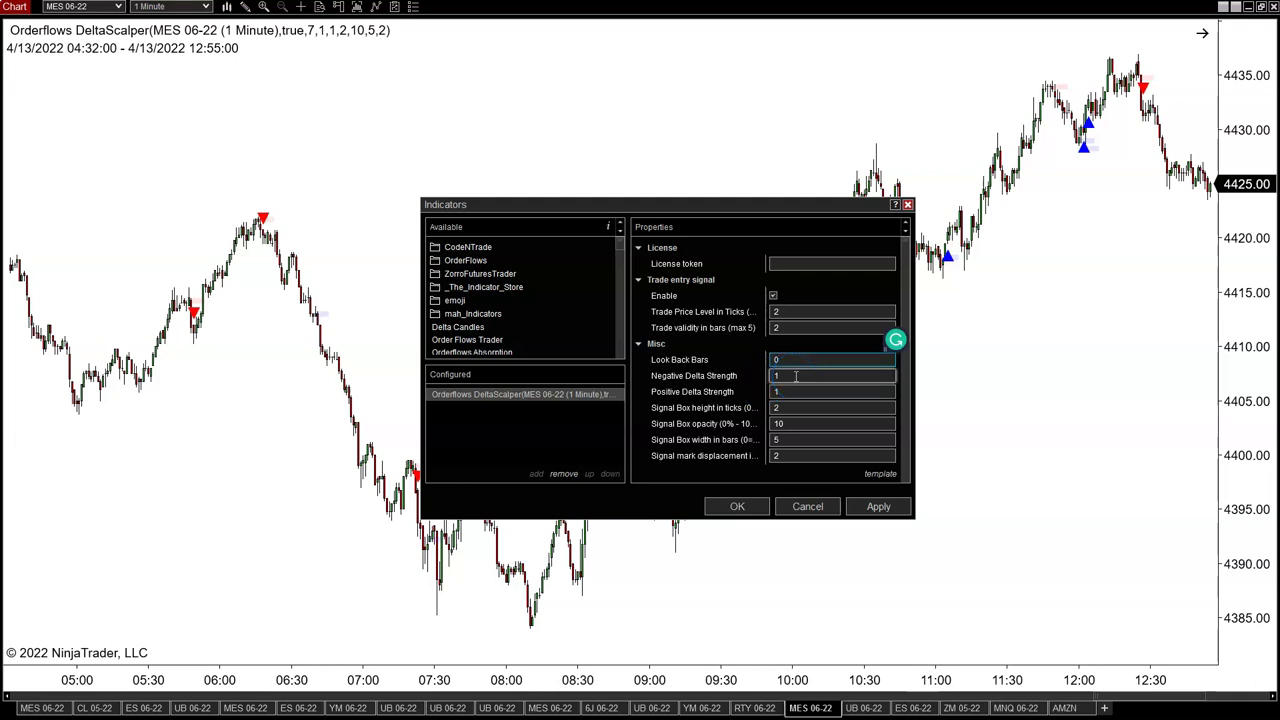
pyautogui.click(688, 390)
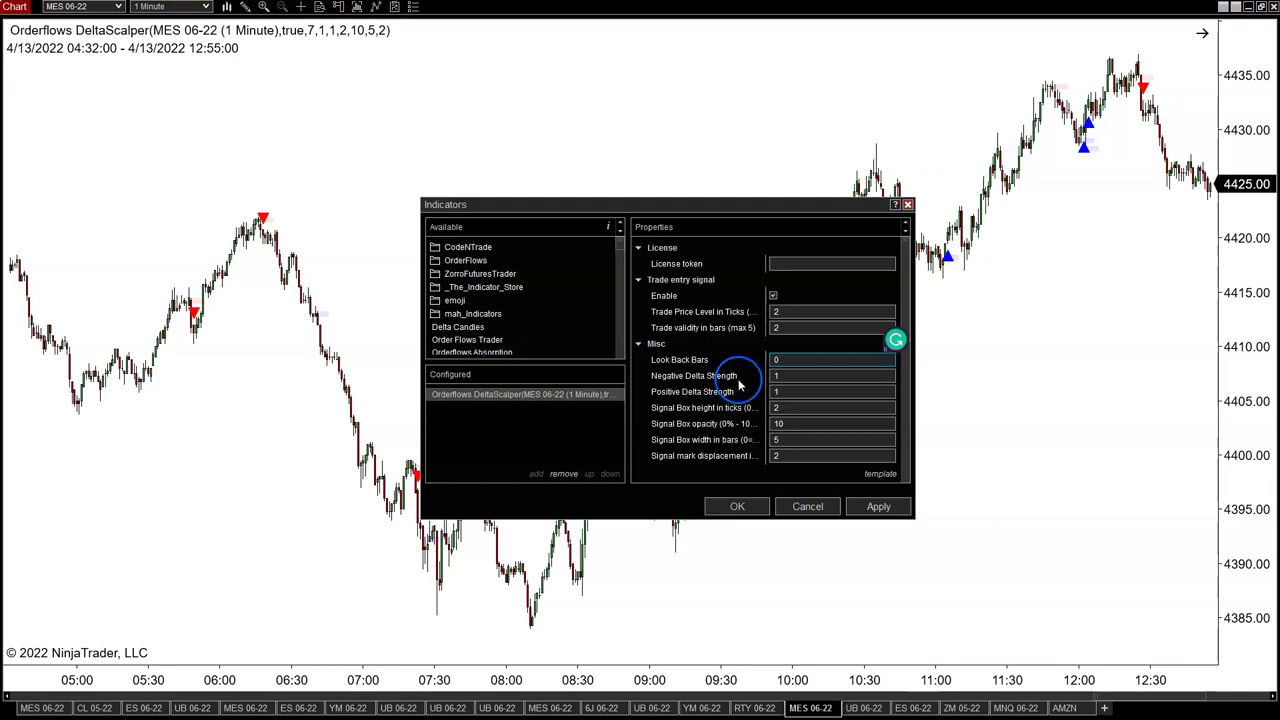
pyautogui.click(787, 375)
pyautogui.click(725, 362)
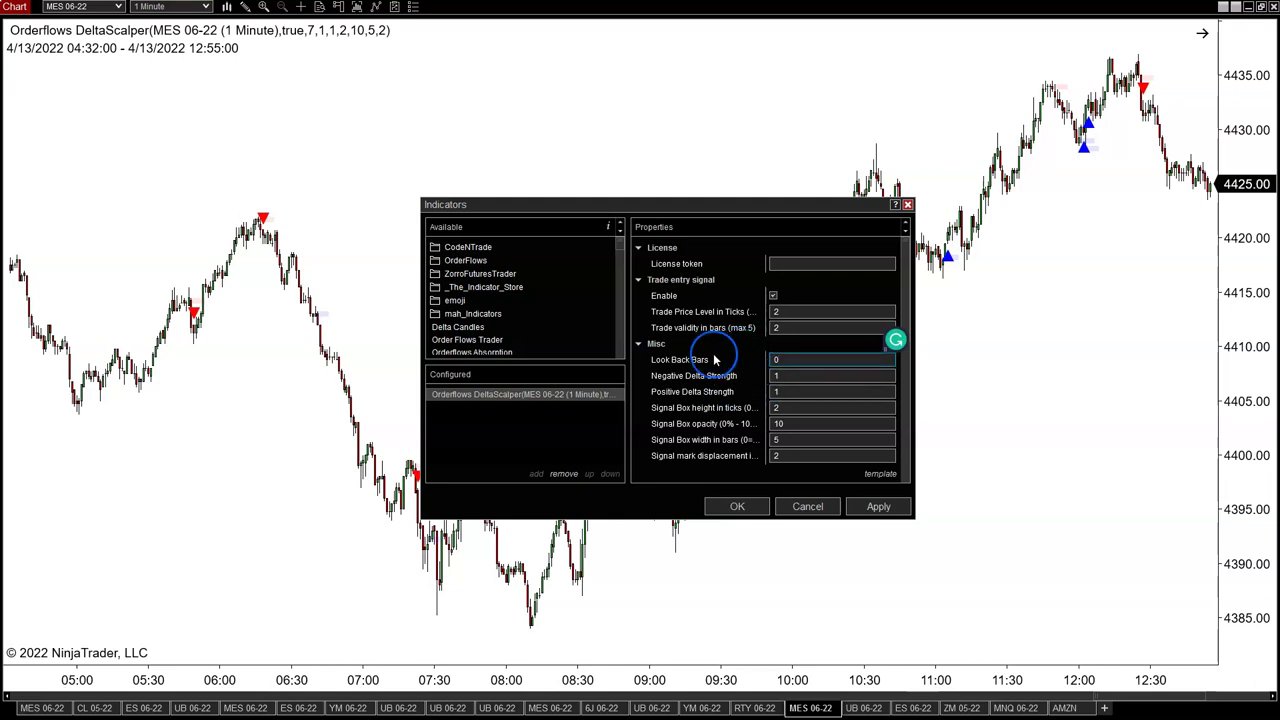
pyautogui.click(860, 508)
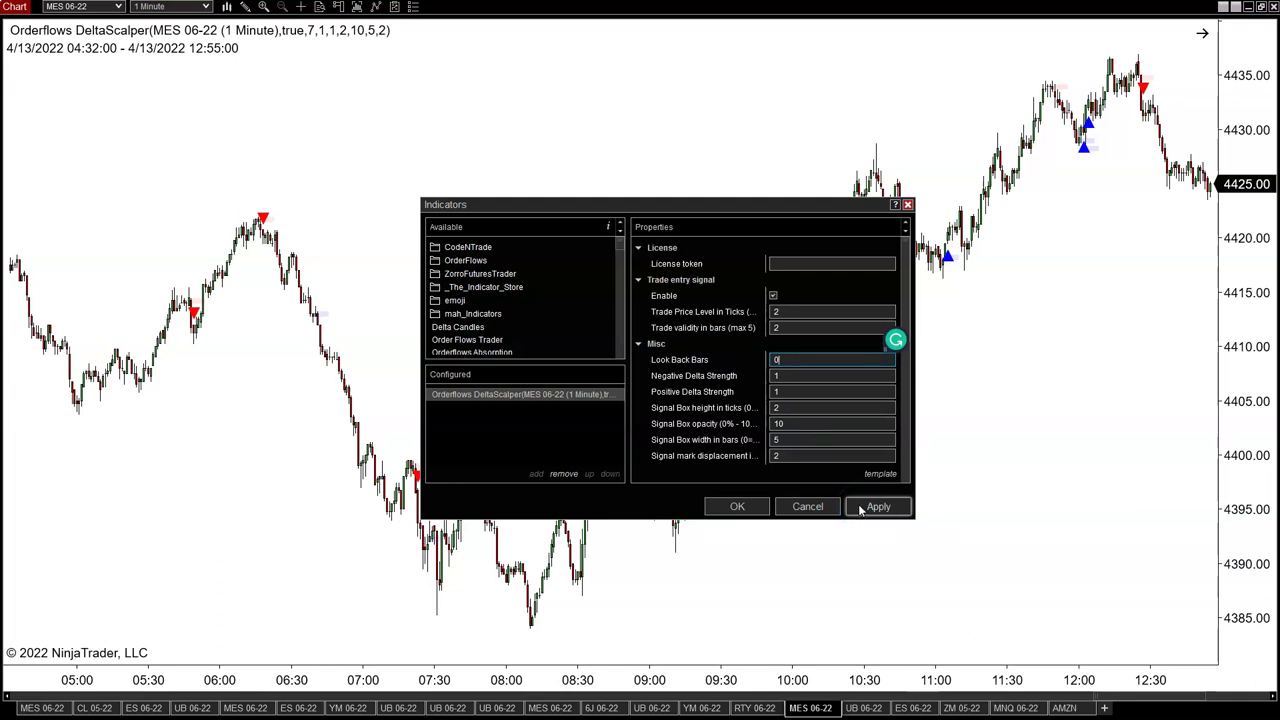
pyautogui.click(862, 508)
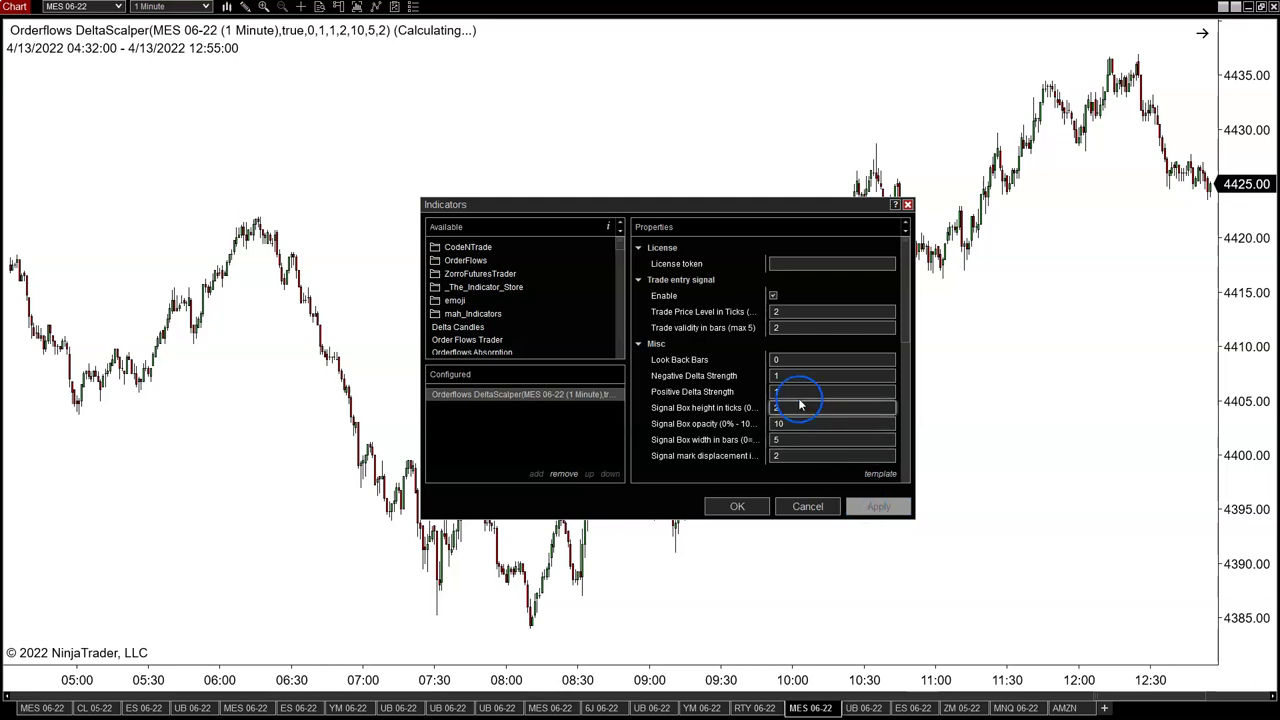
pyautogui.click(735, 506)
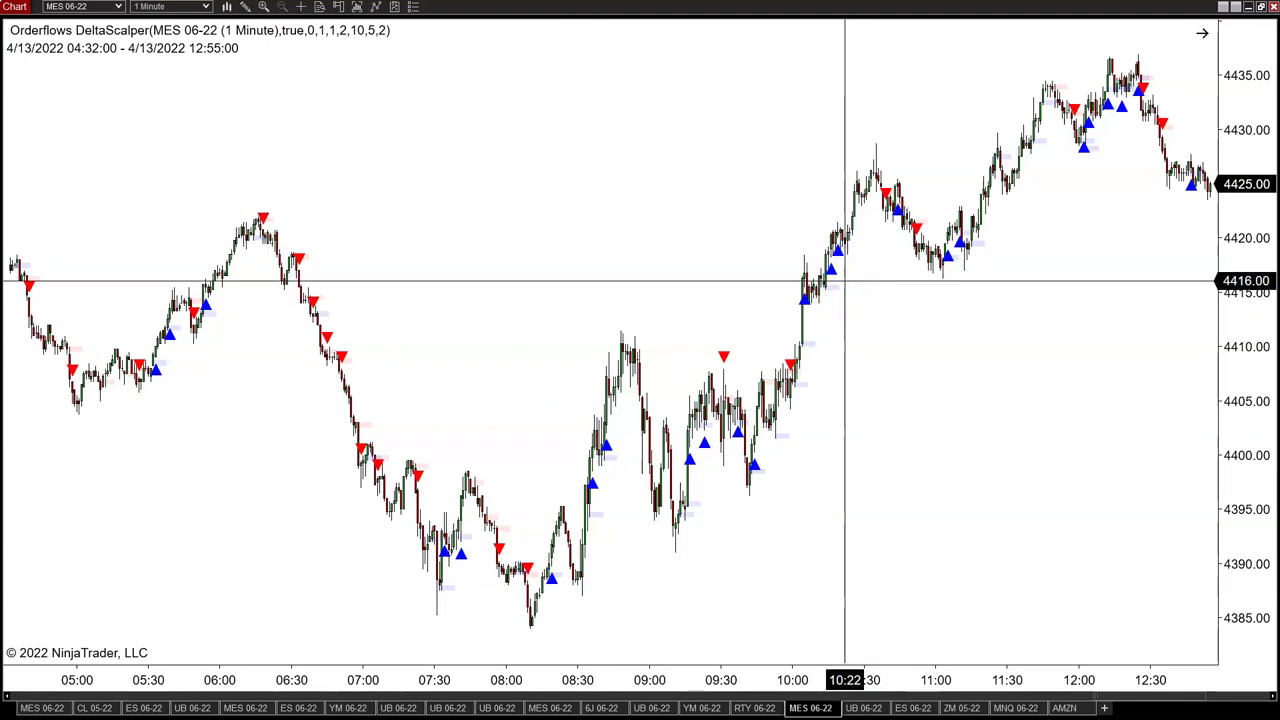
# Reopen Indicators, enter 1 for Look Back Bars, apply, and confirm with OK.
pyautogui.rightClick(562, 262)
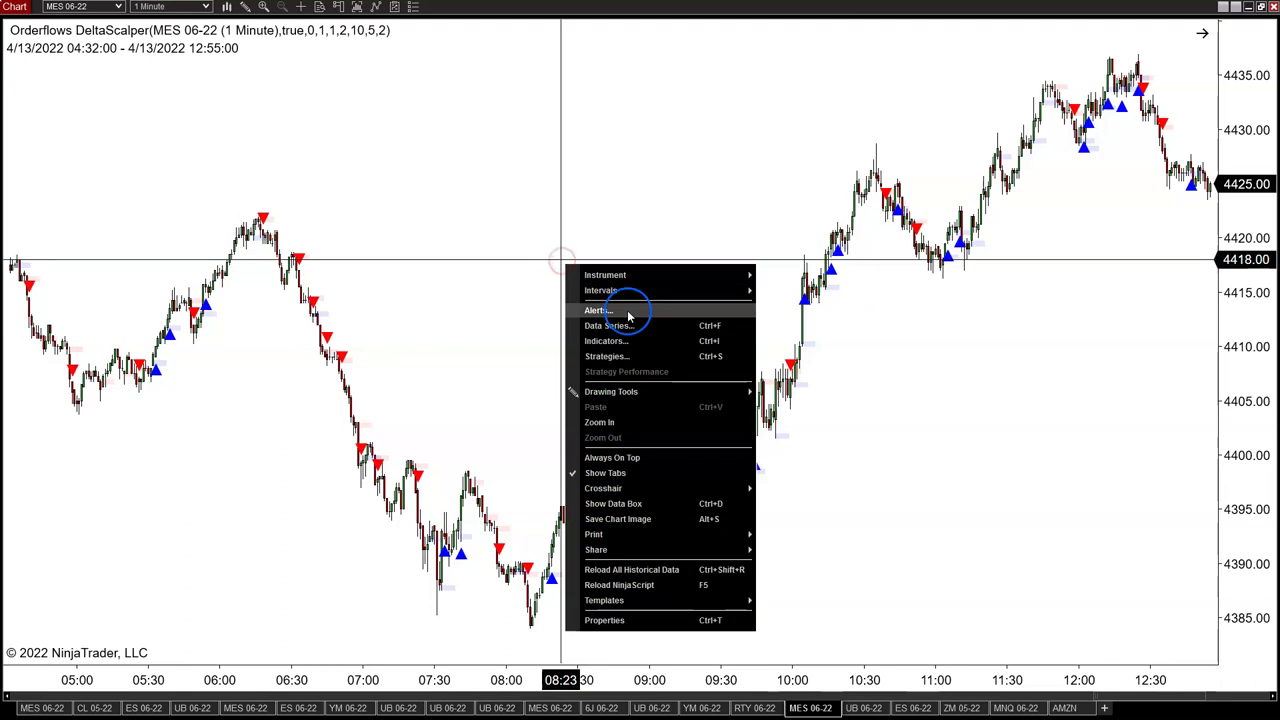
pyautogui.click(635, 342)
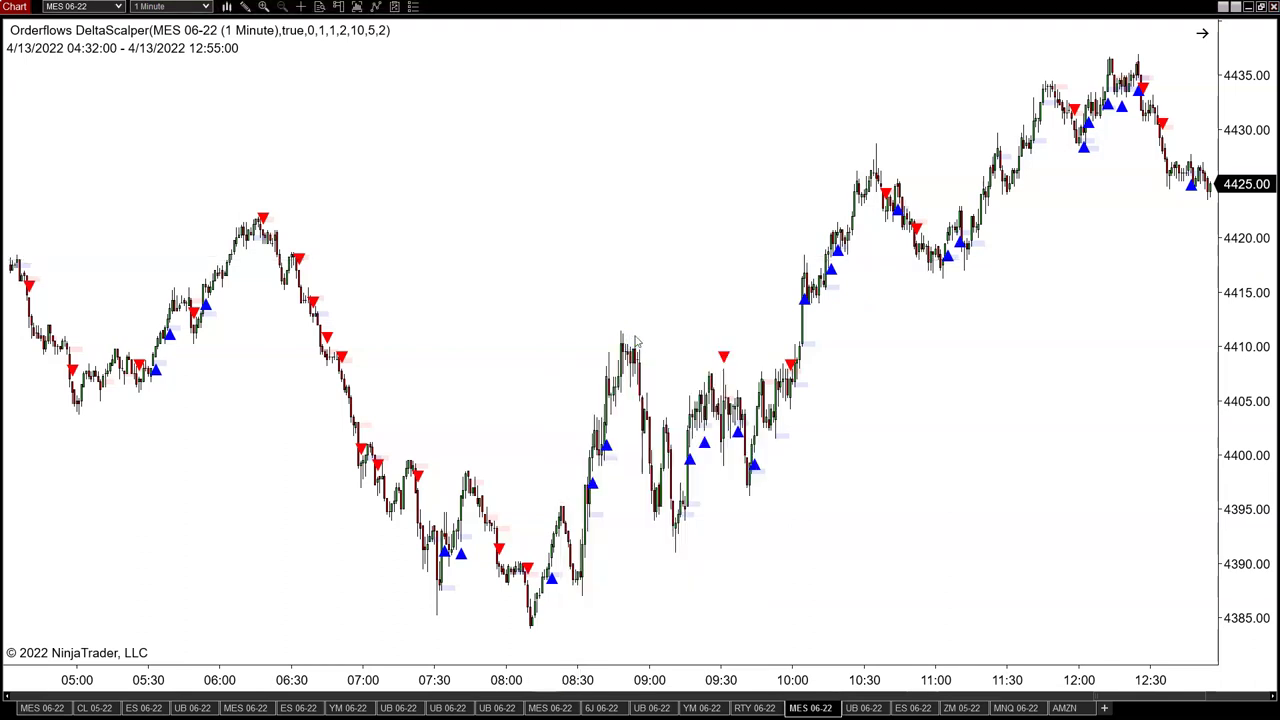
pyautogui.click(780, 359)
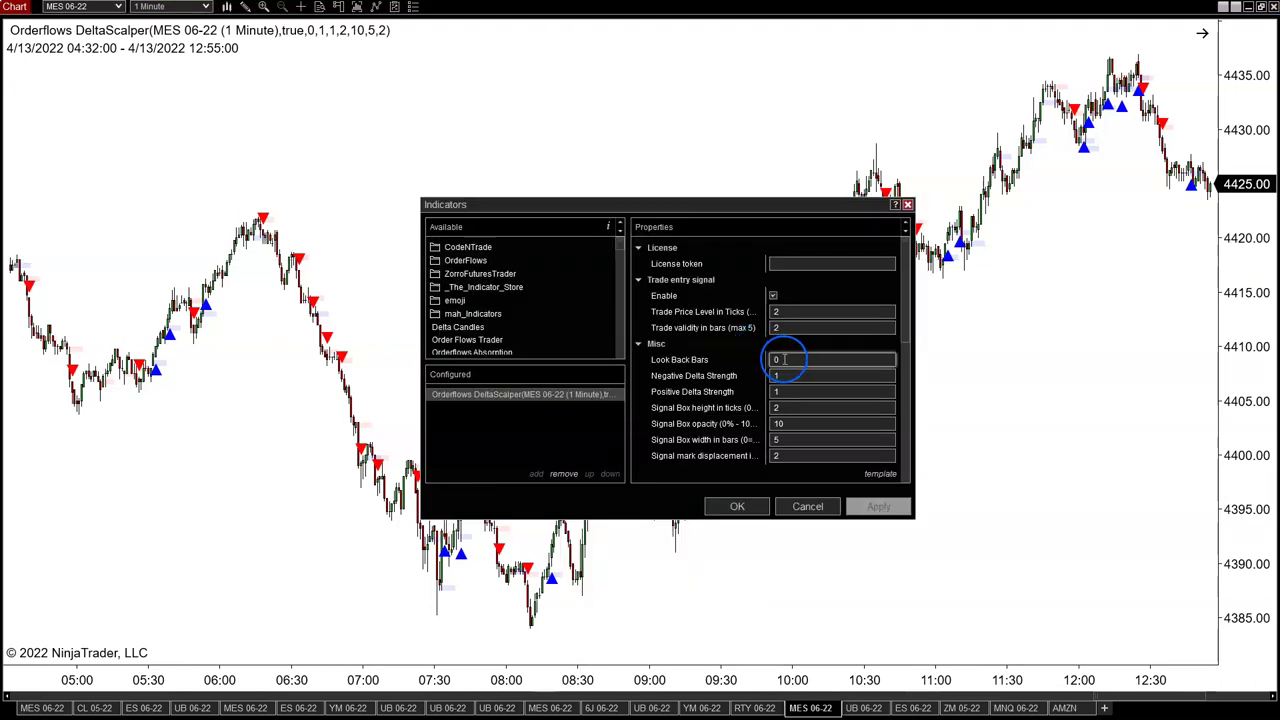
pyautogui.write('1')
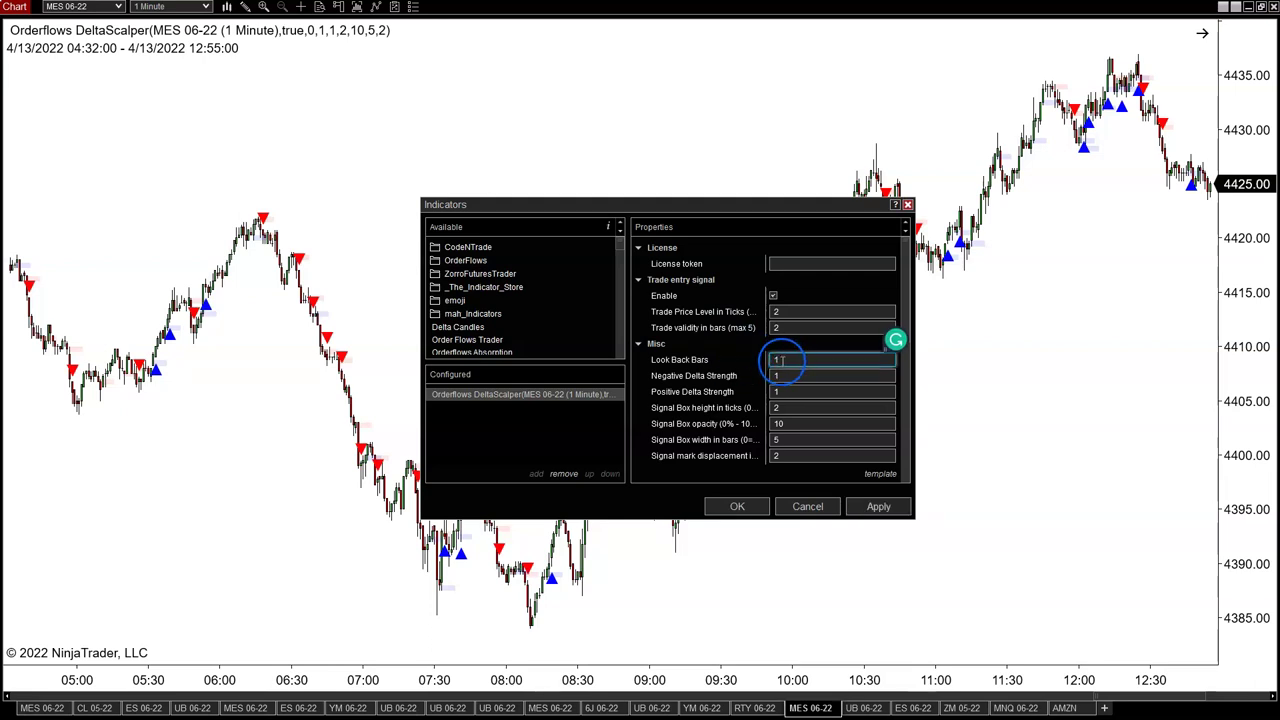
pyautogui.click(880, 507)
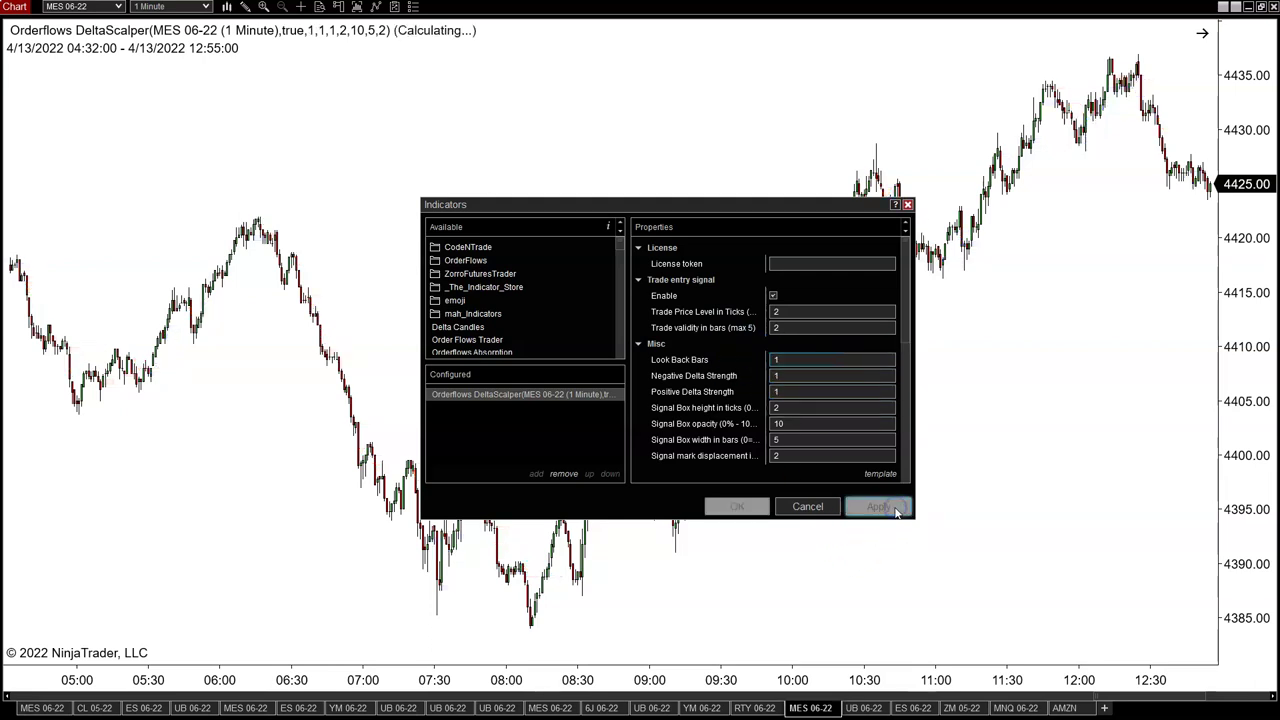
pyautogui.click(760, 375)
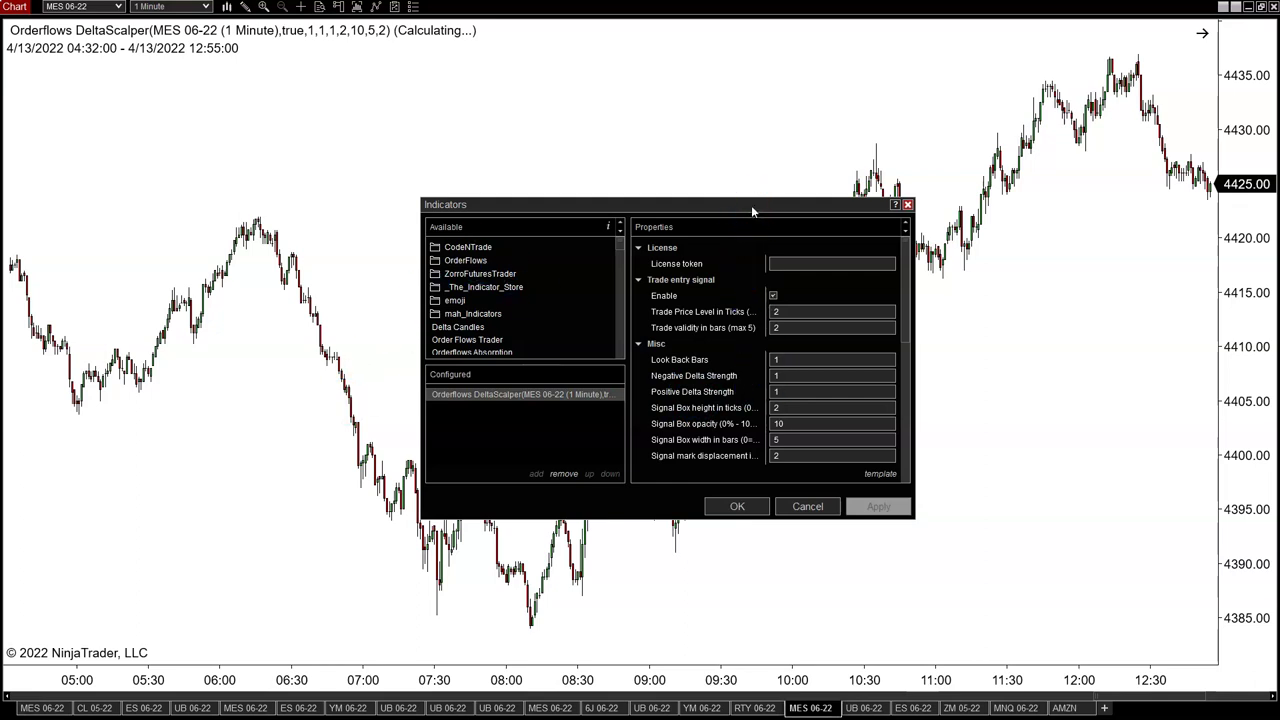
pyautogui.click(739, 506)
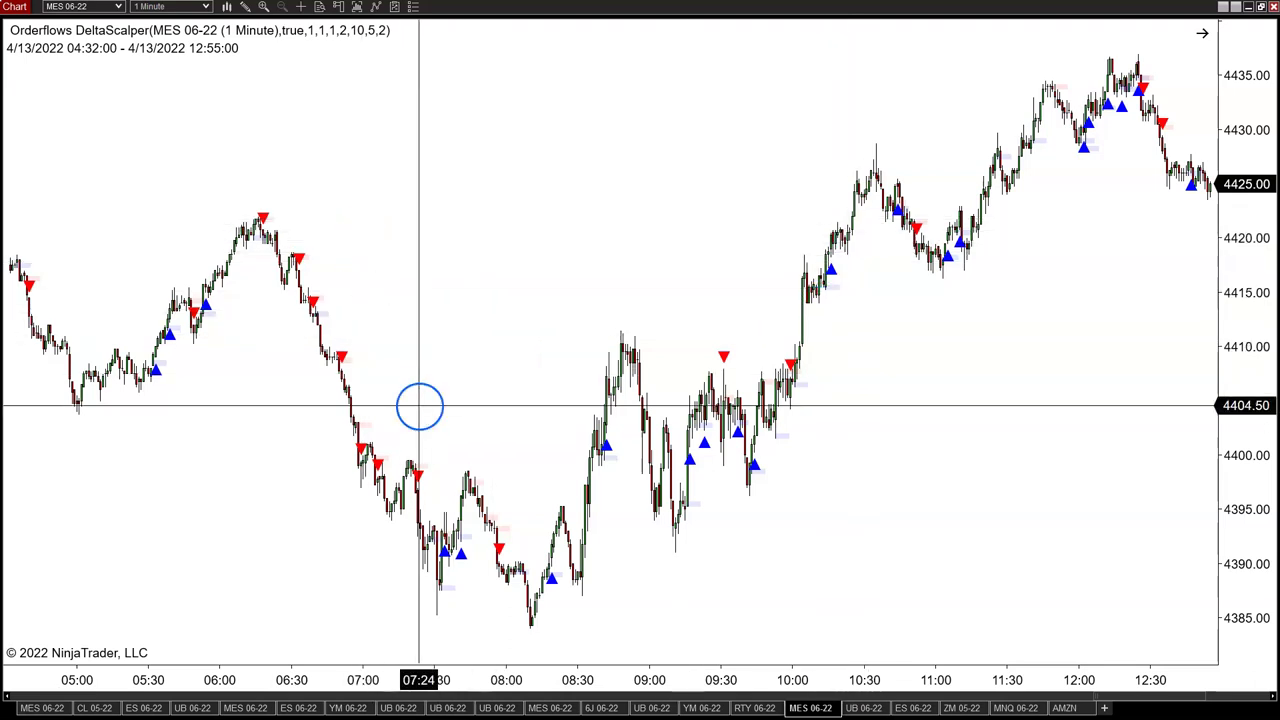
# Enter 2 for both Negative and Positive Delta Strength in the DeltaScalper settings.
pyautogui.rightClick(489, 262)
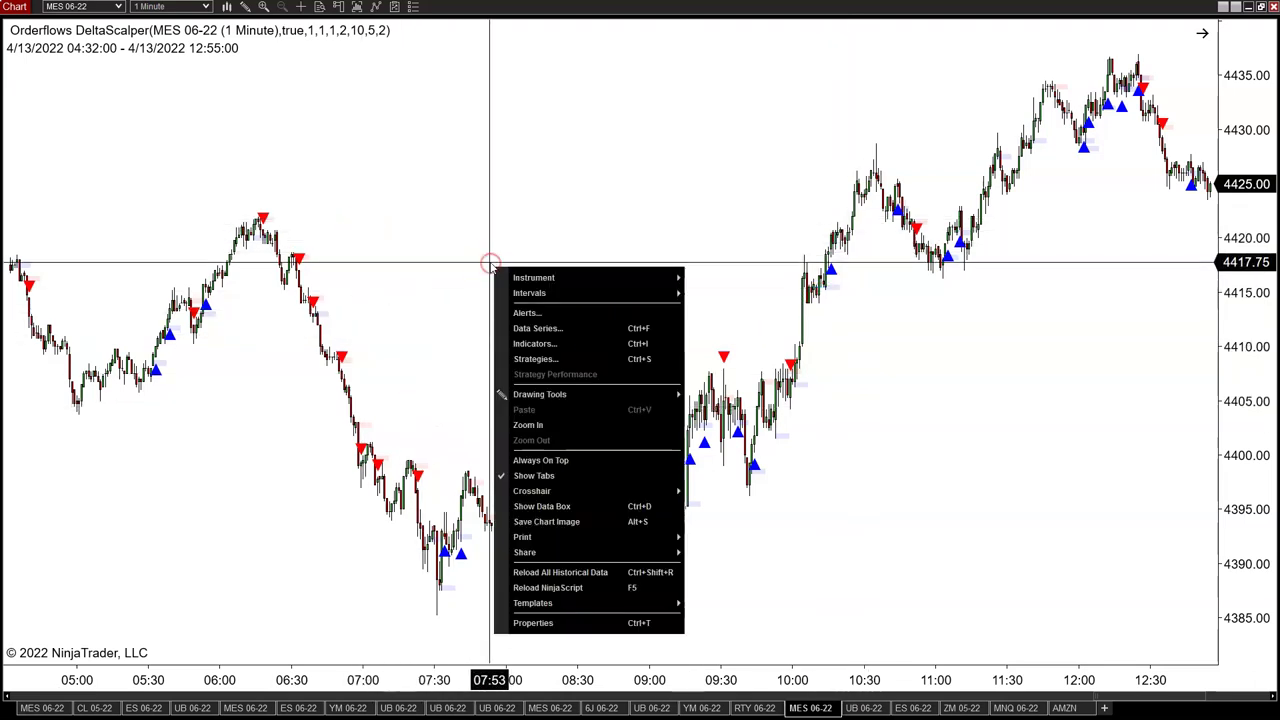
pyautogui.click(594, 346)
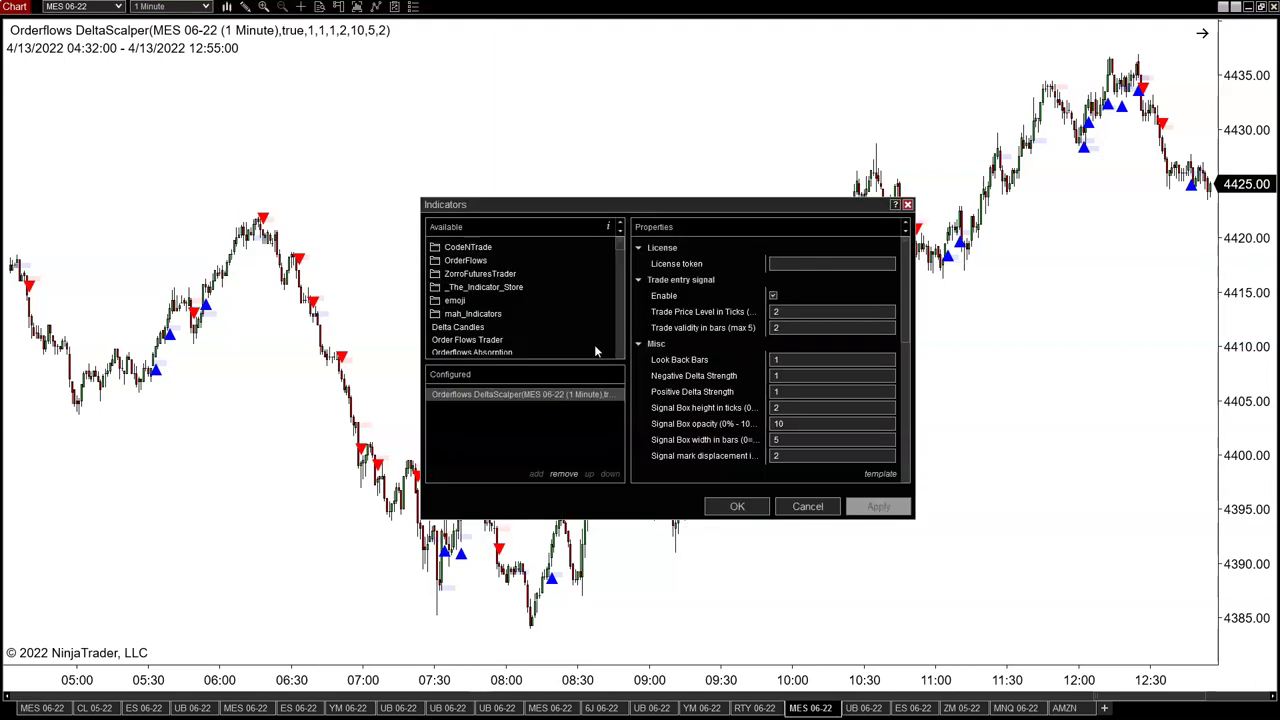
pyautogui.click(755, 377)
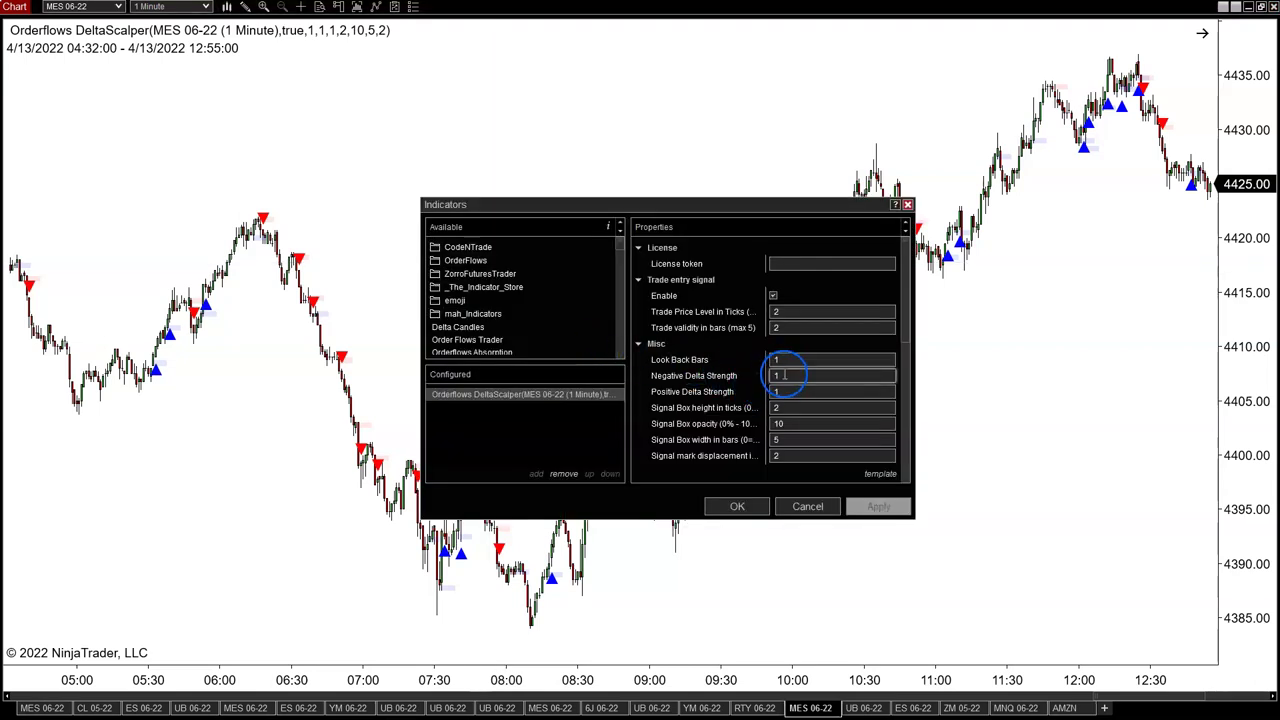
pyautogui.write('2')
pyautogui.click(762, 396)
pyautogui.write('2')
pyautogui.click(820, 429)
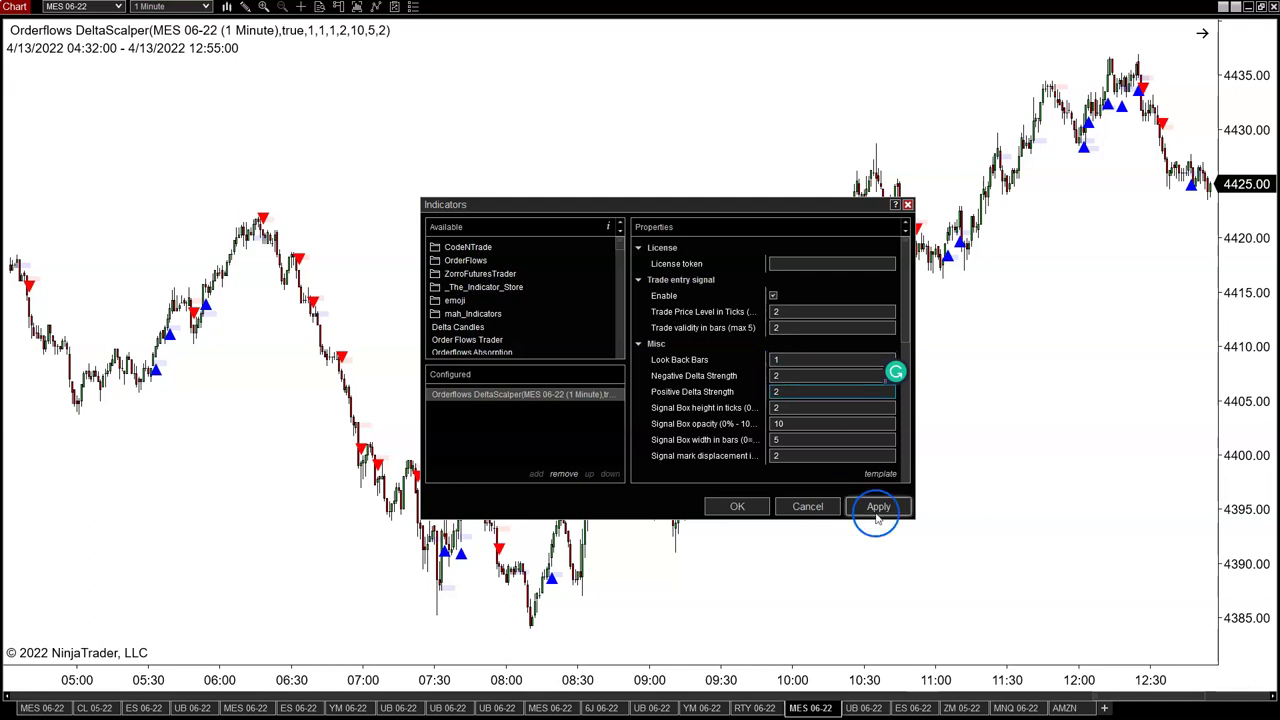
# Apply the delta strength changes, check both values, and close the settings.
pyautogui.click(774, 393)
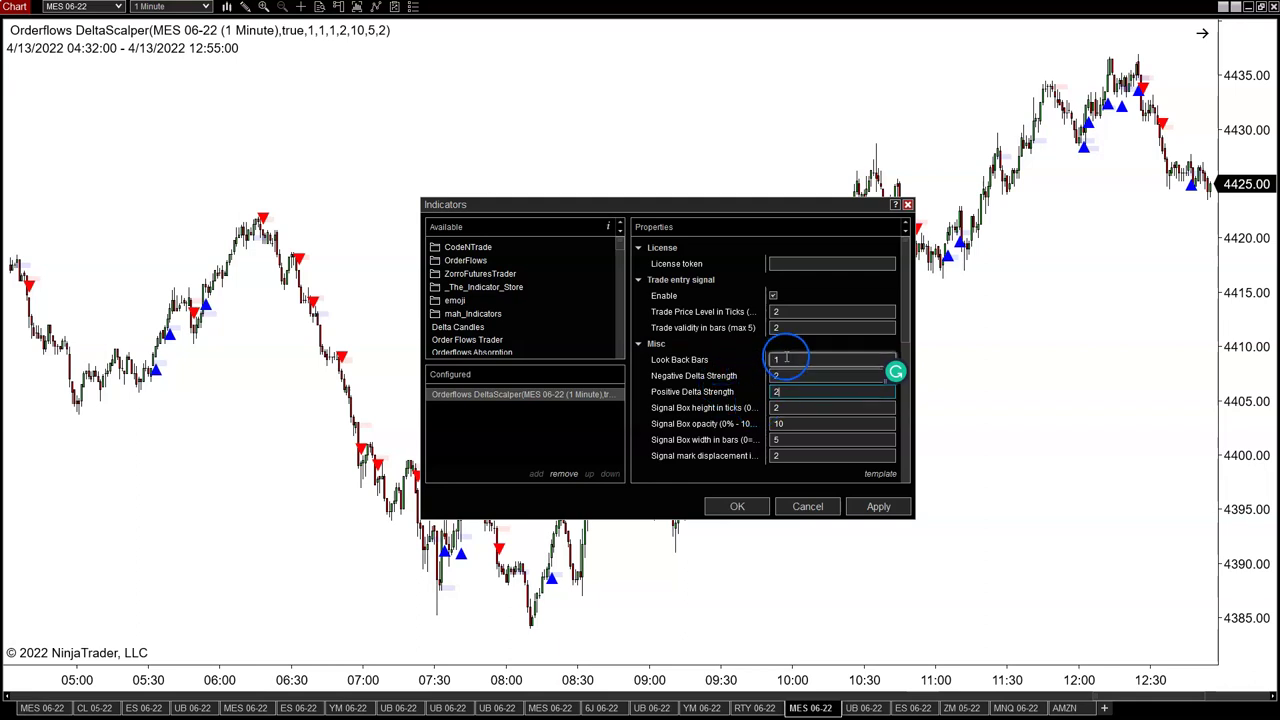
pyautogui.click(880, 506)
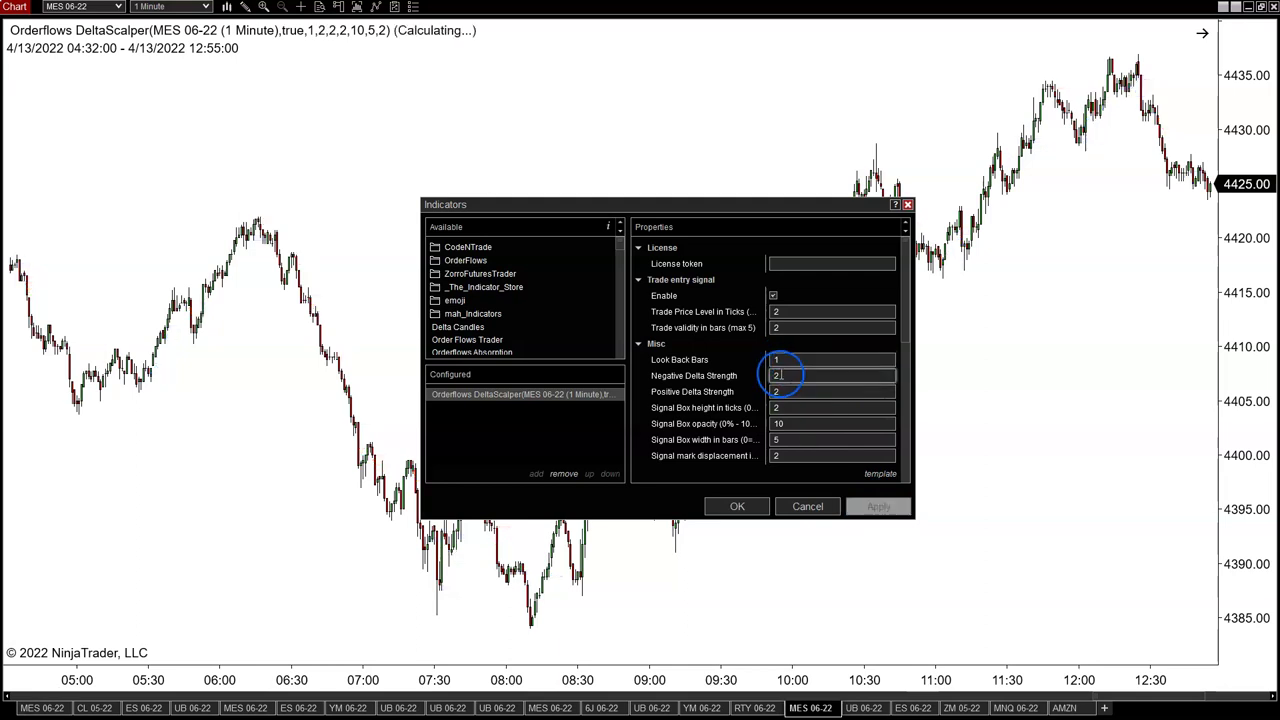
pyautogui.click(789, 374)
pyautogui.click(803, 392)
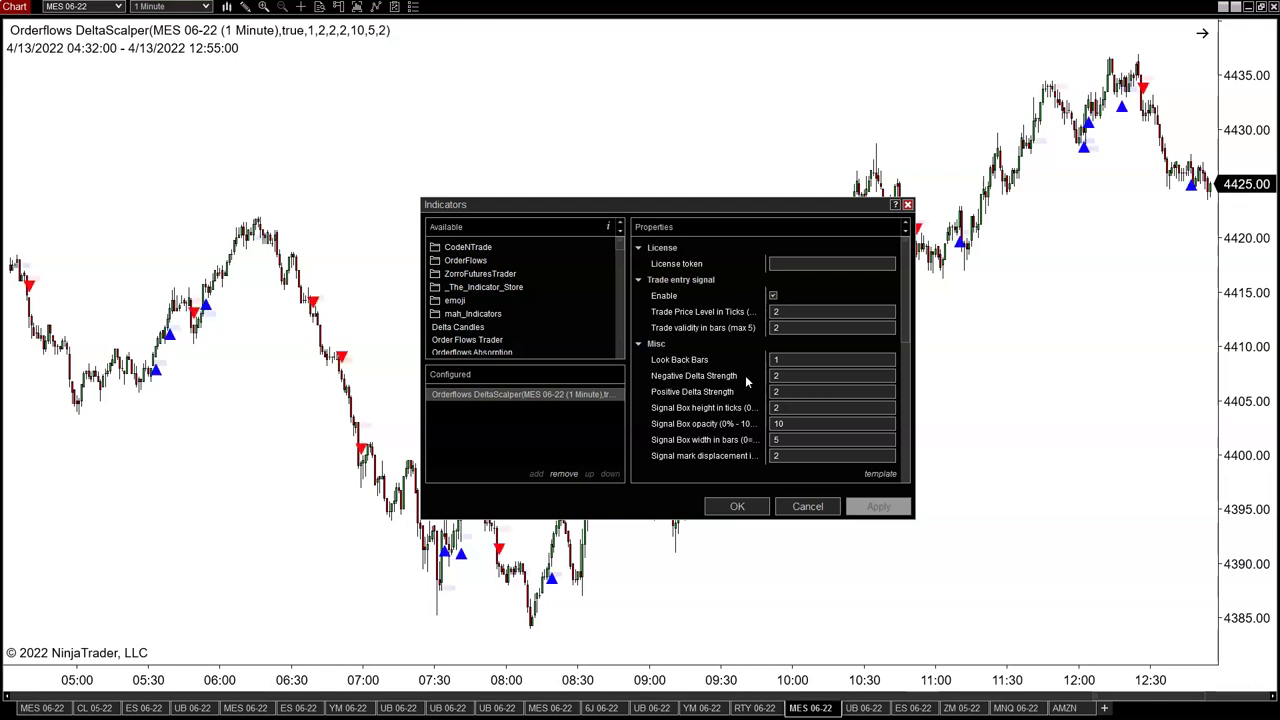
pyautogui.click(741, 506)
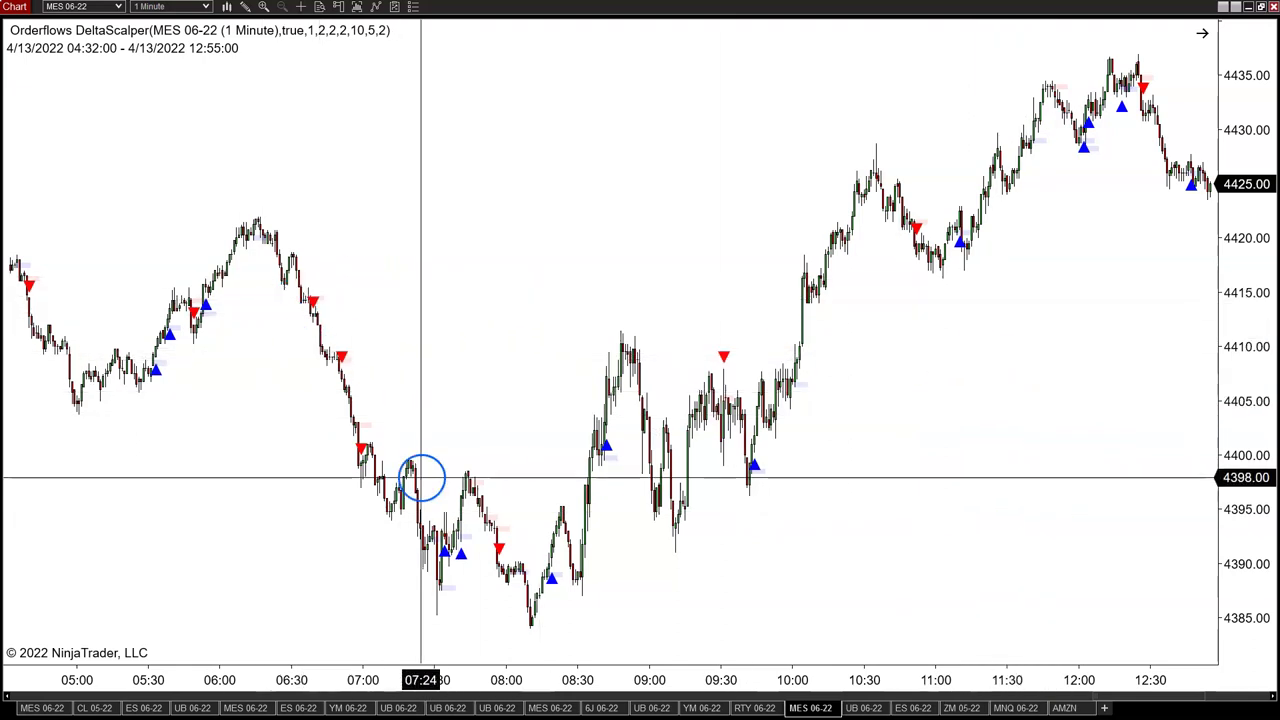
# Reopen Indicators, replace Look Back Bars with 0, apply, and confirm with OK.
pyautogui.rightClick(499, 218)
pyautogui.click(574, 297)
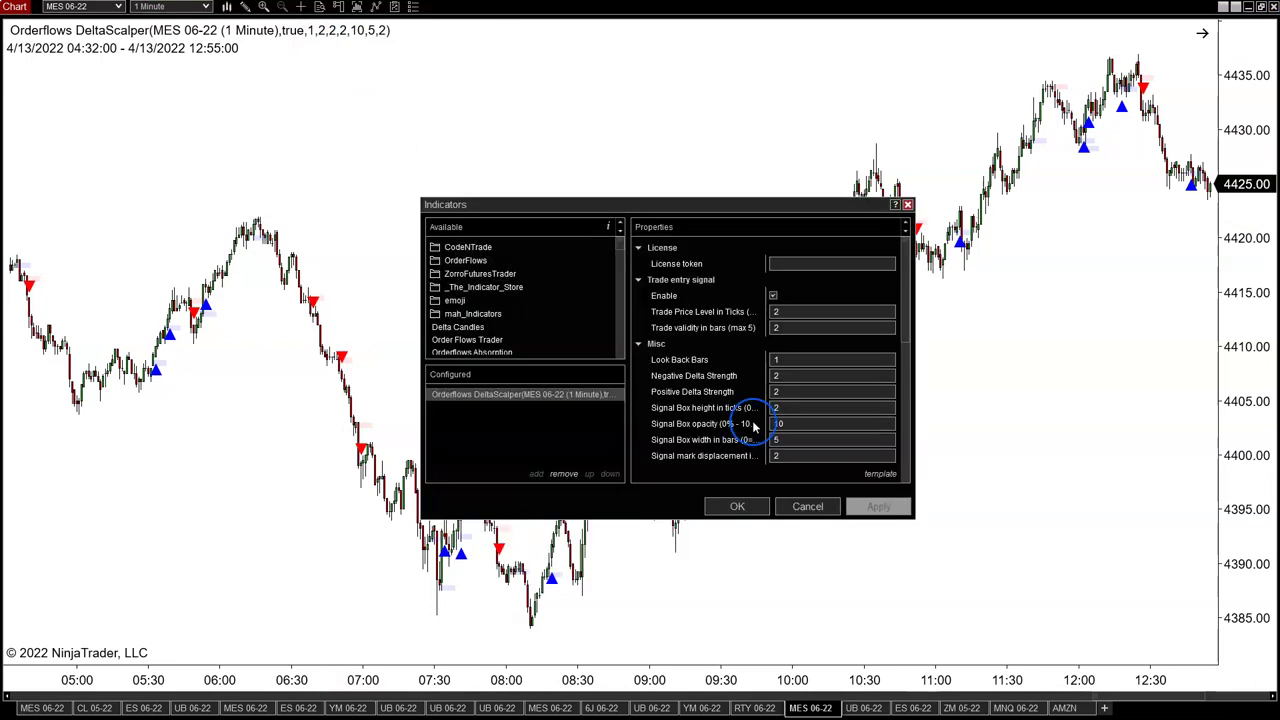
pyautogui.click(778, 360)
pyautogui.click(776, 391)
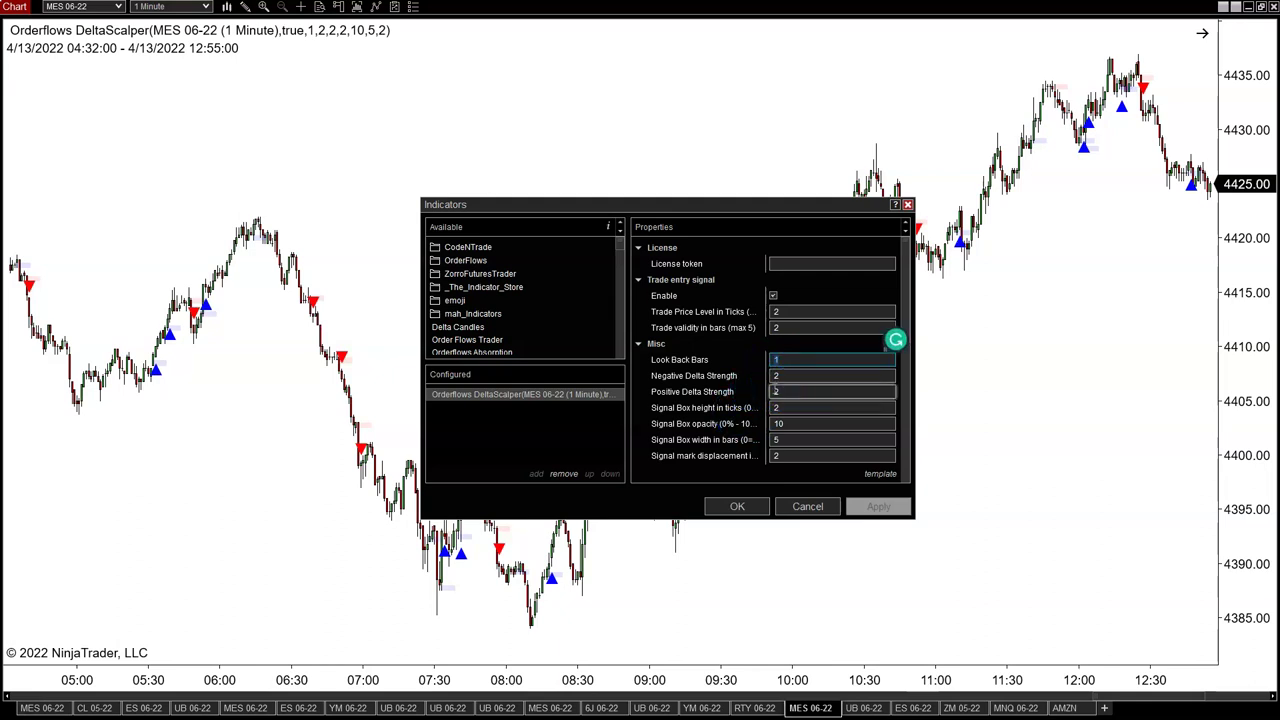
pyautogui.write('0')
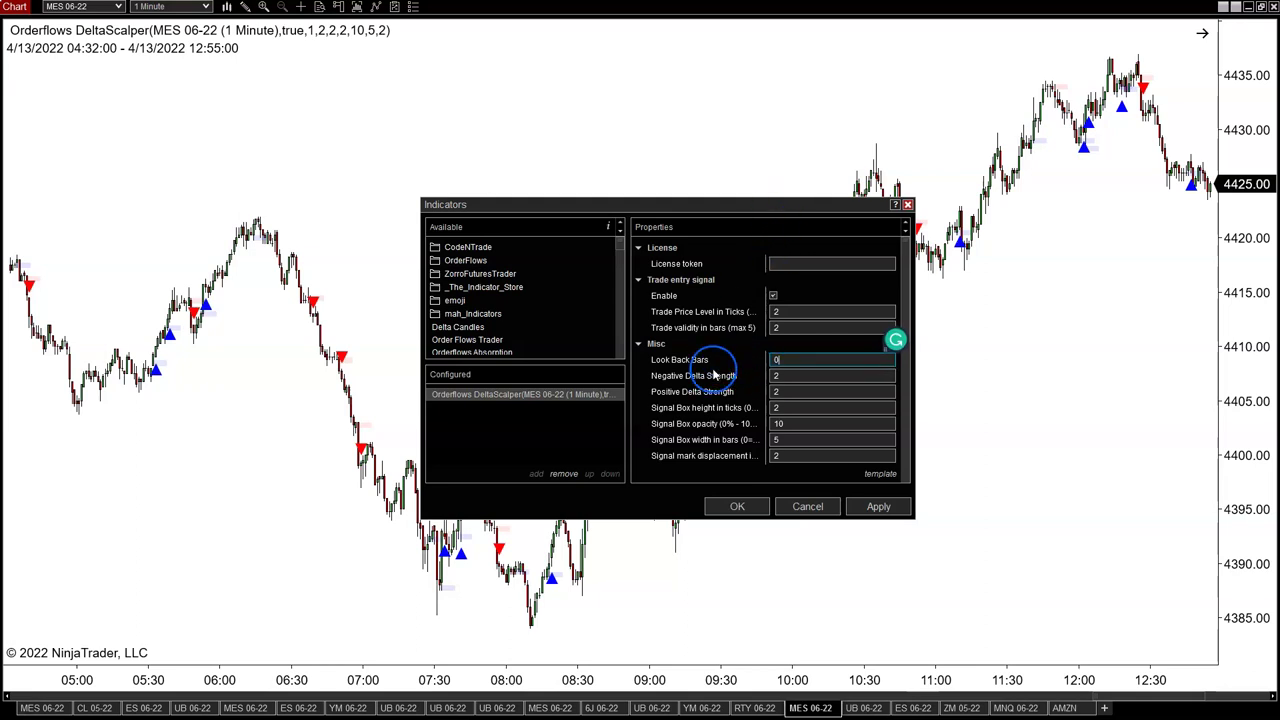
pyautogui.click(876, 507)
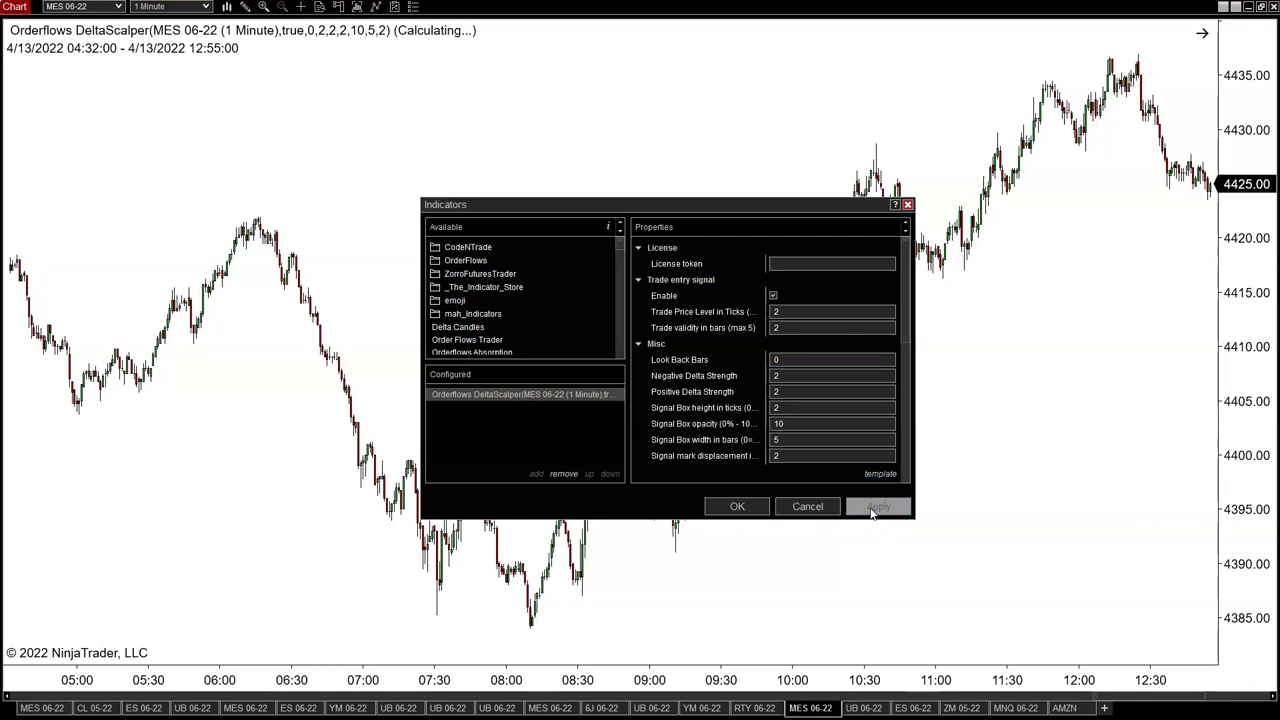
pyautogui.click(735, 509)
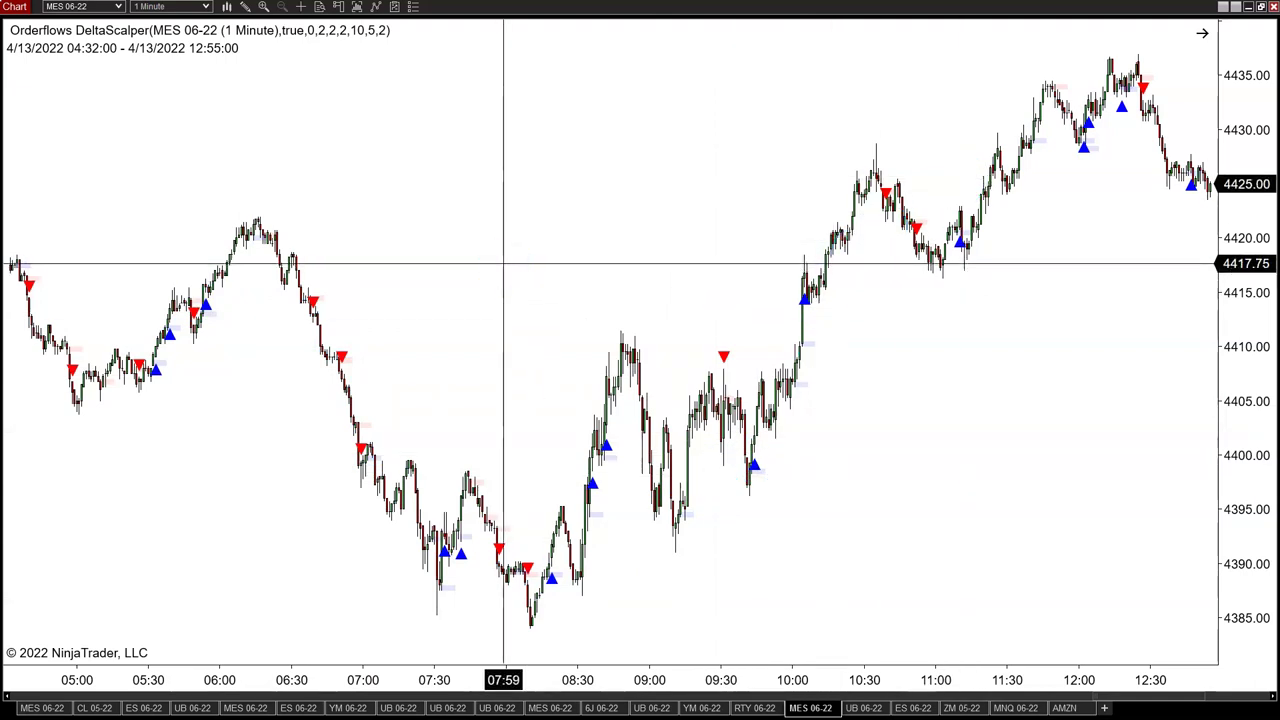
# Switch the chart's instrument to GC 06-22 by typing GC.
pyautogui.click(94, 57)
pyautogui.click(529, 227)
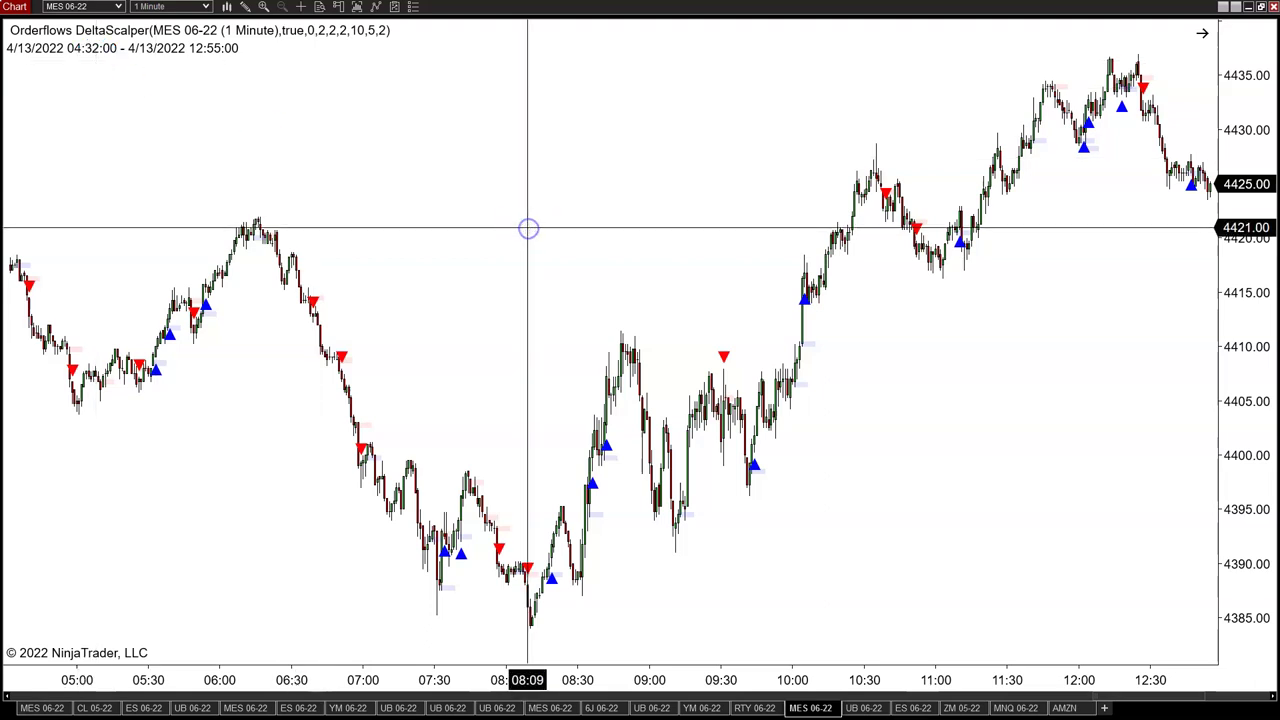
pyautogui.write('GC')
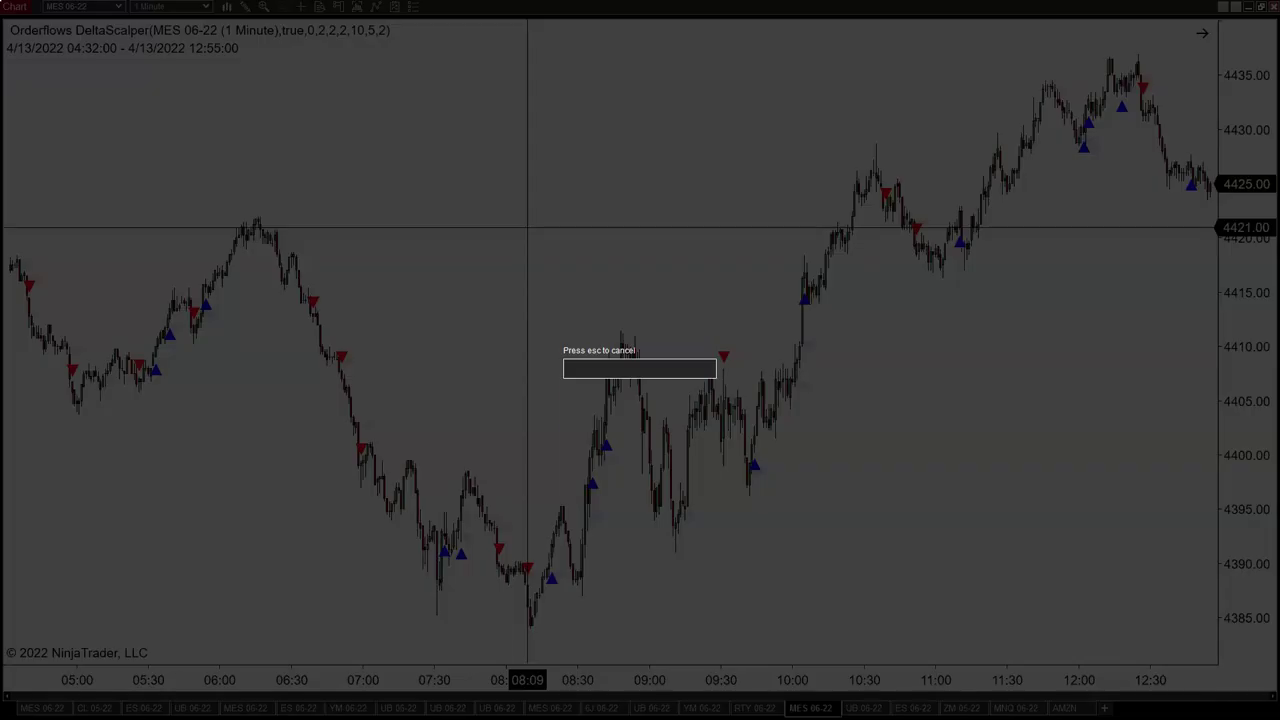
pyautogui.click(640, 415)
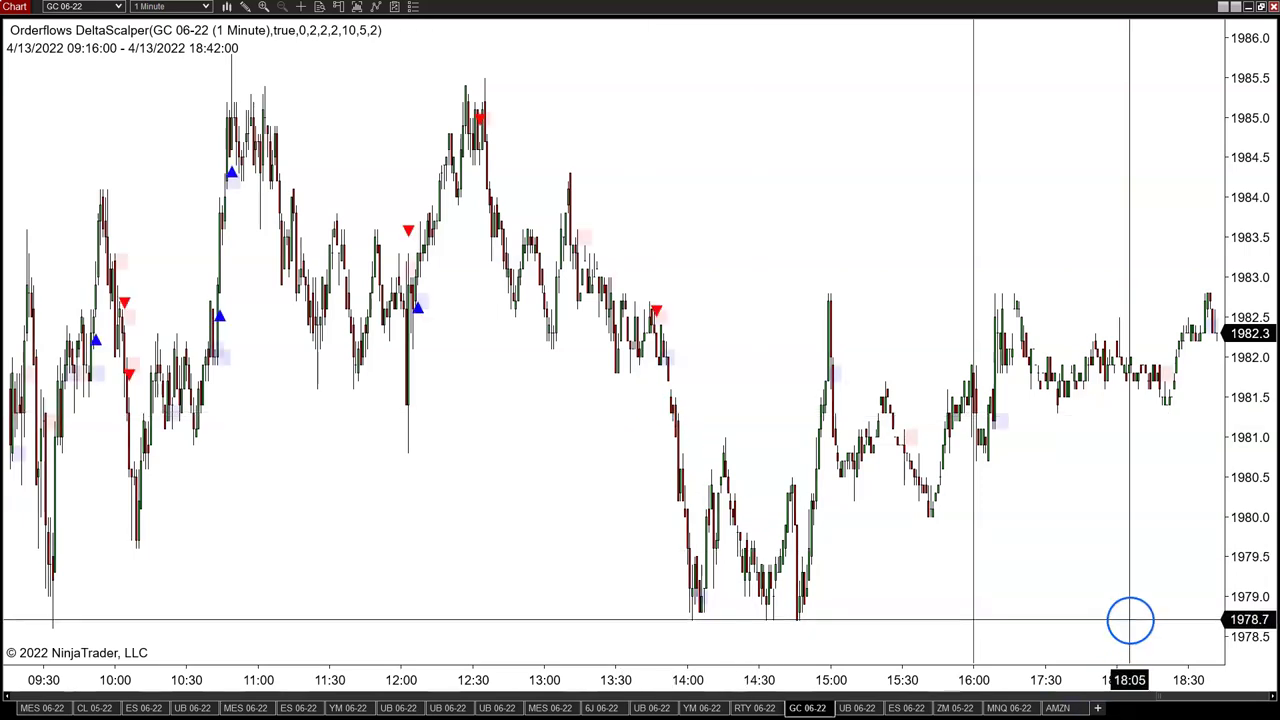
# Scroll back and widen the GC bars to show overnight-to-morning data through 09:45.
pyautogui.moveTo(1200, 704); pyautogui.dragTo(1155, 705)
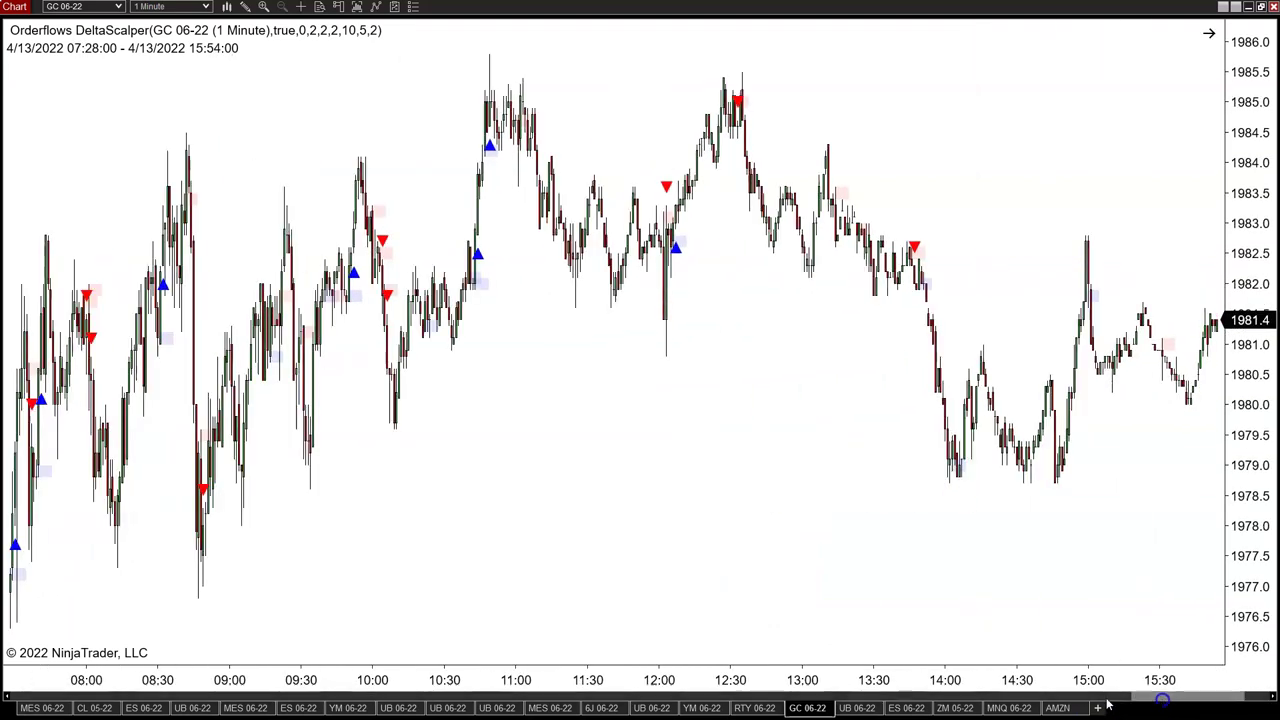
pyautogui.moveTo(743, 680); pyautogui.dragTo(886, 680)
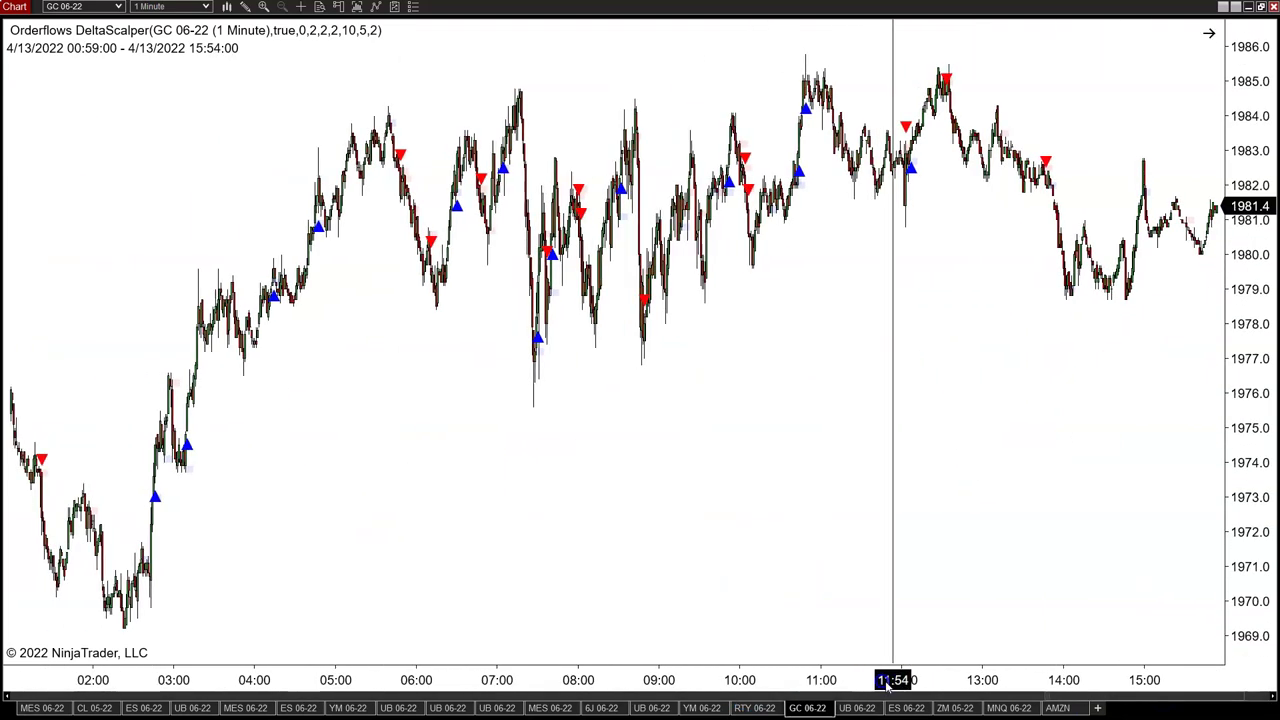
pyautogui.moveTo(1145, 698); pyautogui.dragTo(1047, 688)
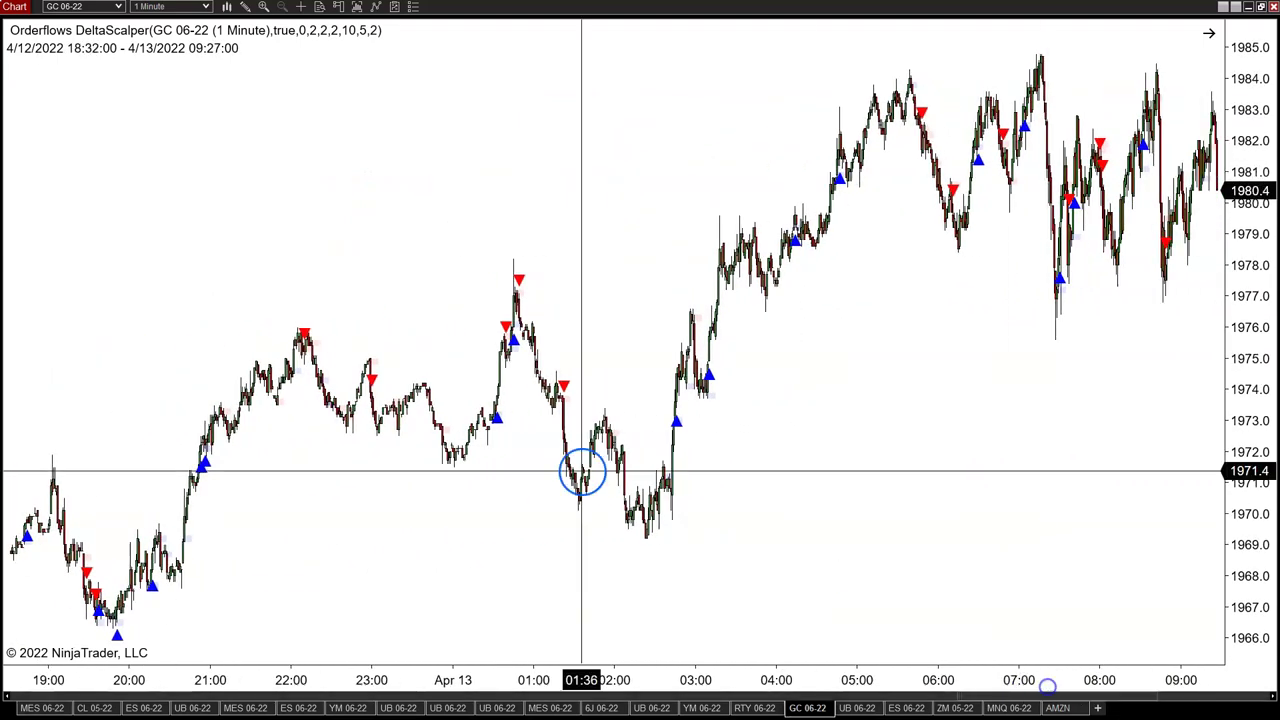
pyautogui.scroll(-3, 1030, 570)
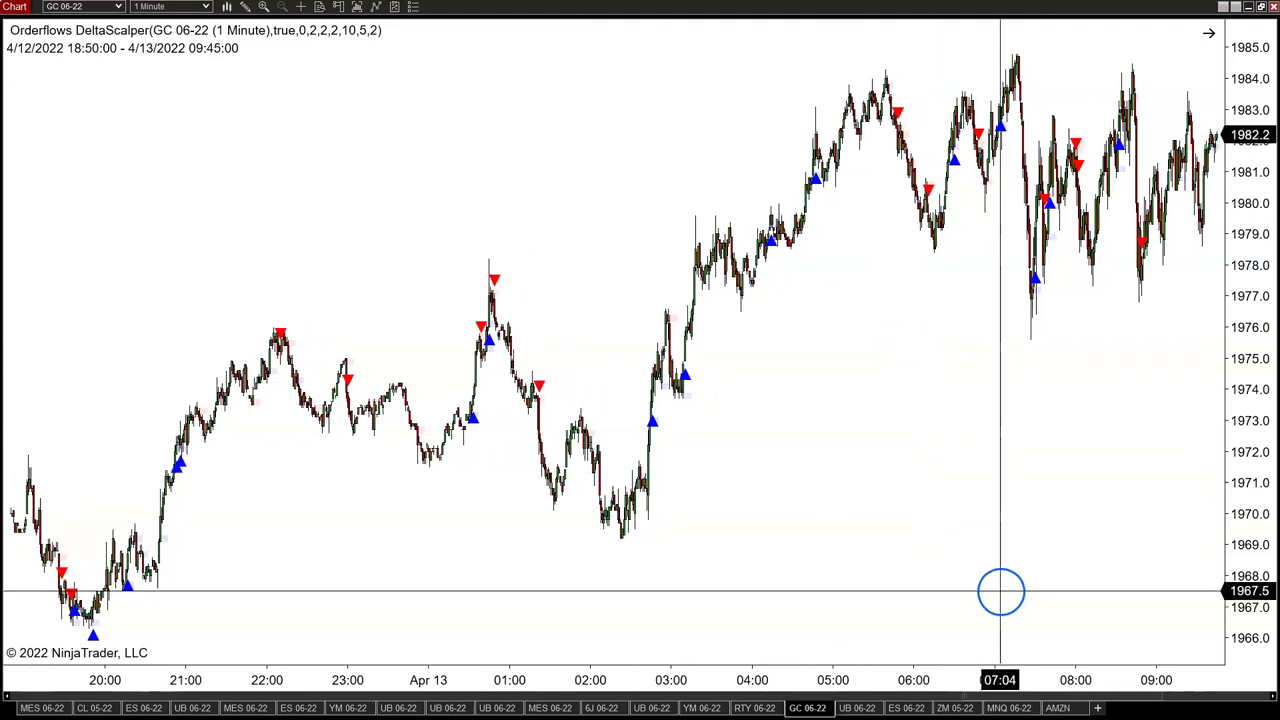
pyautogui.moveTo(989, 677); pyautogui.dragTo(743, 626)
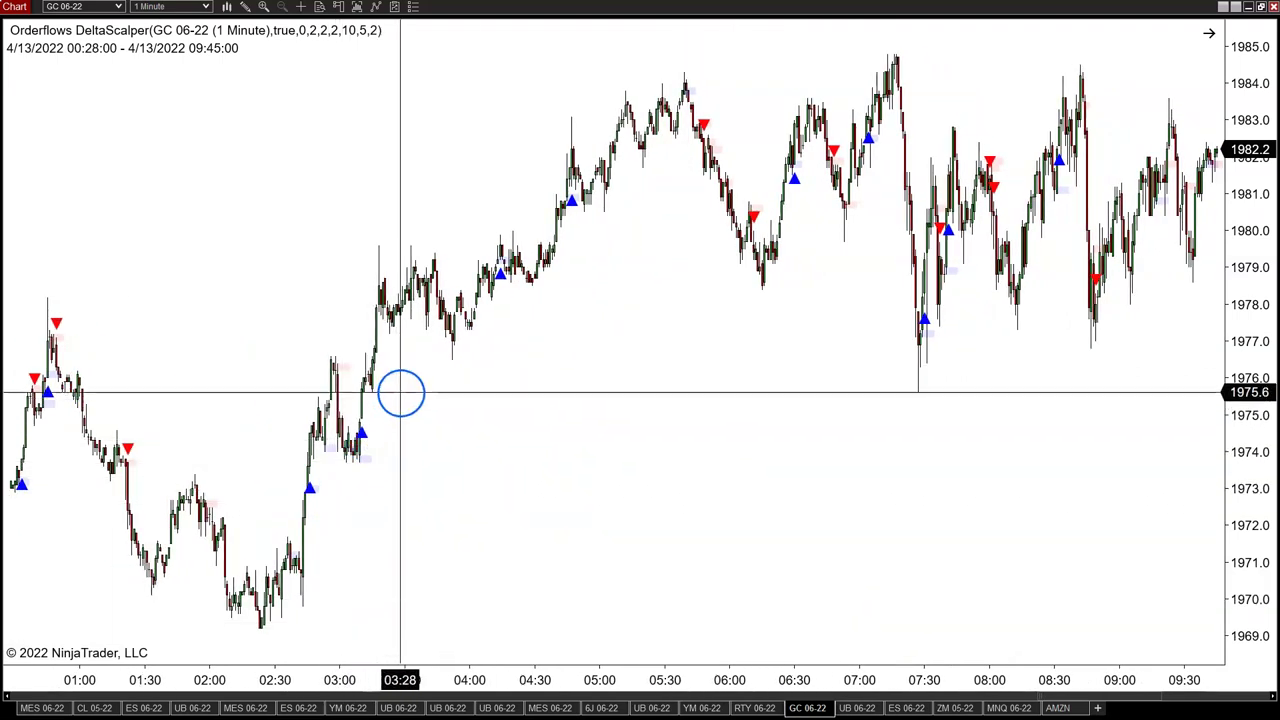
# Set the GC DeltaScalper's Negative and Positive Delta Strength to 1 and apply.
pyautogui.rightClick(613, 477)
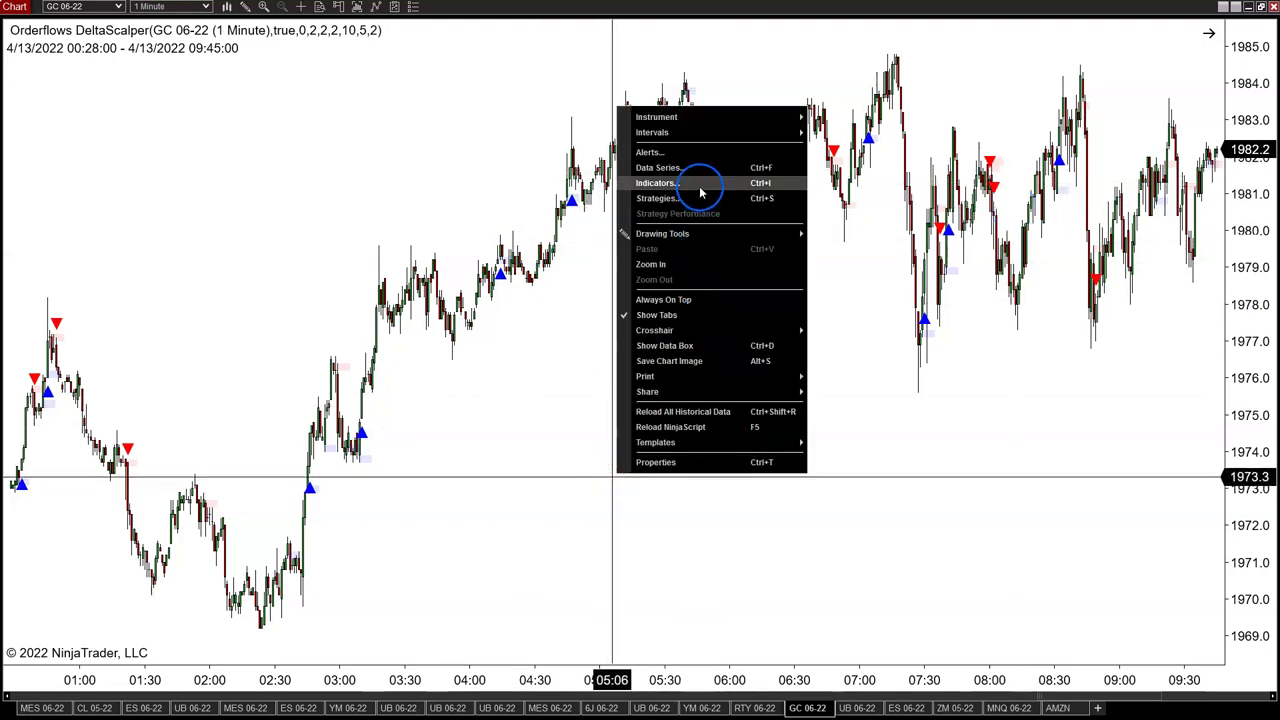
pyautogui.click(700, 187)
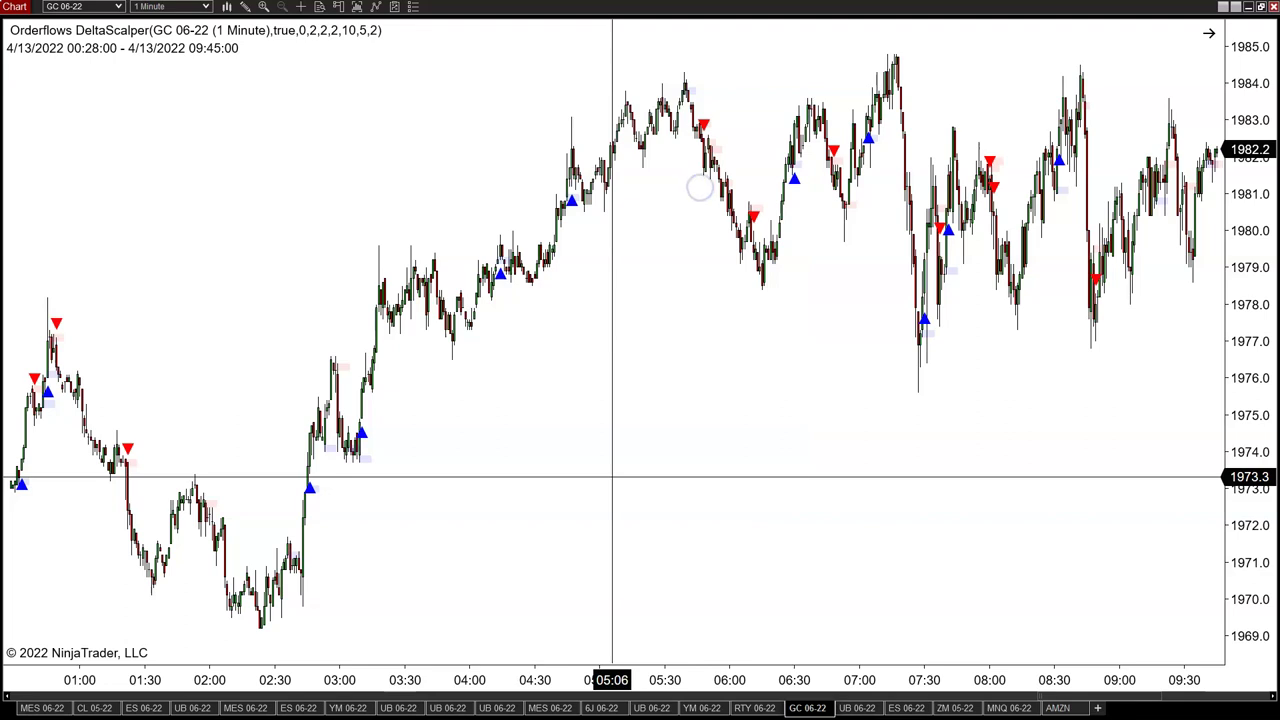
pyautogui.click(795, 375)
pyautogui.write('1')
pyautogui.click(800, 392)
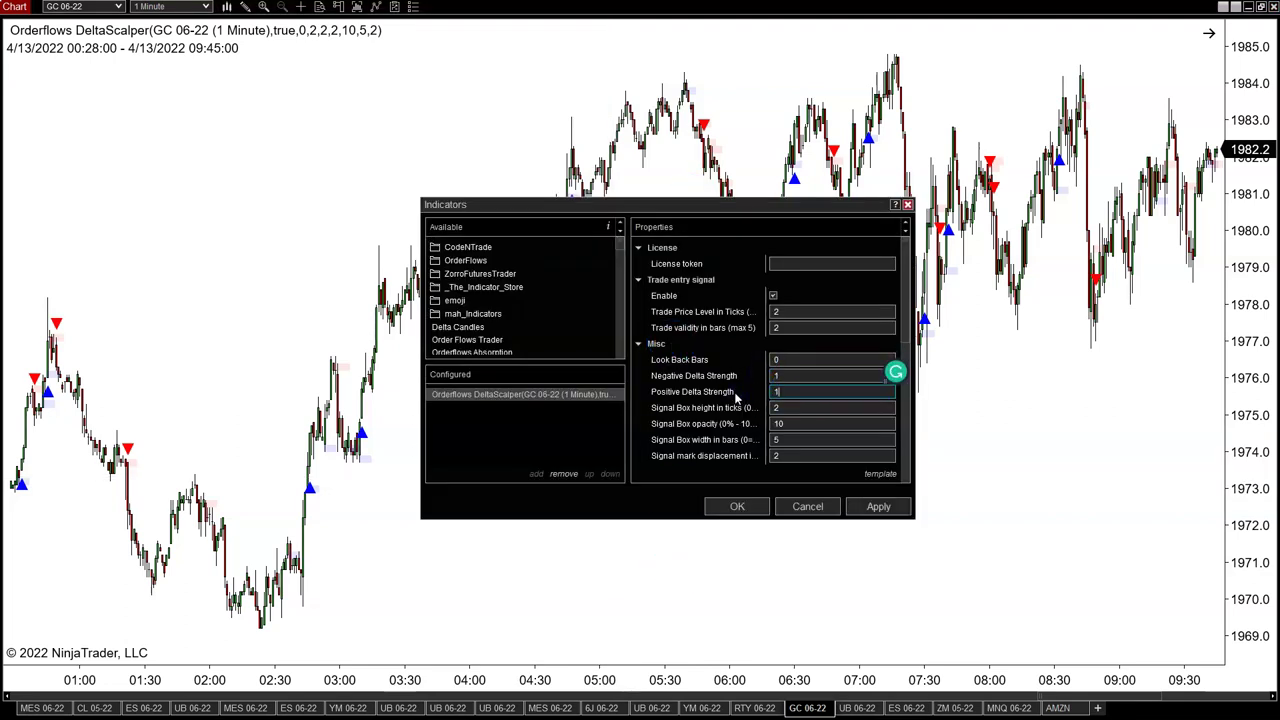
pyautogui.write('1')
pyautogui.click(895, 507)
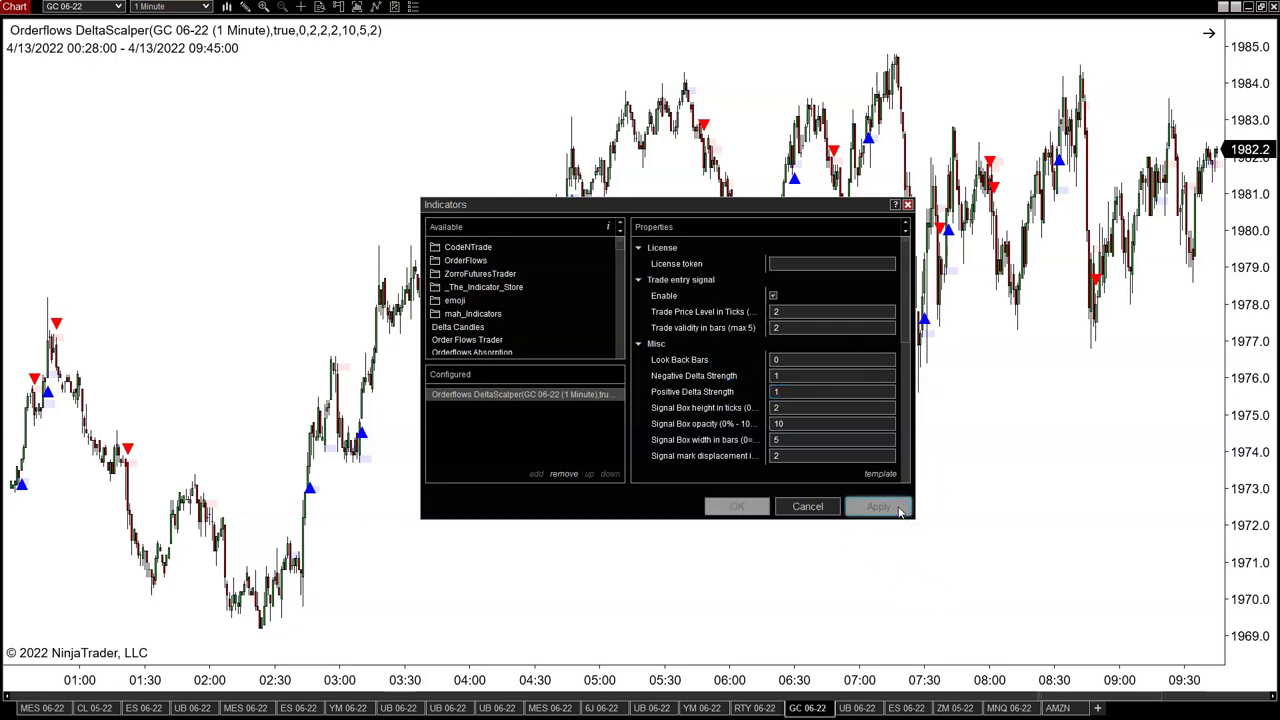
# Move the settings dialog down, enter 7 for Look Back Bars, and apply.
pyautogui.moveTo(808, 205)
pyautogui.mouseDown()
pyautogui.moveTo(866, 323)
pyautogui.moveTo(772, 349)
pyautogui.mouseUp()
pyautogui.scroll(-5, 516, 440)
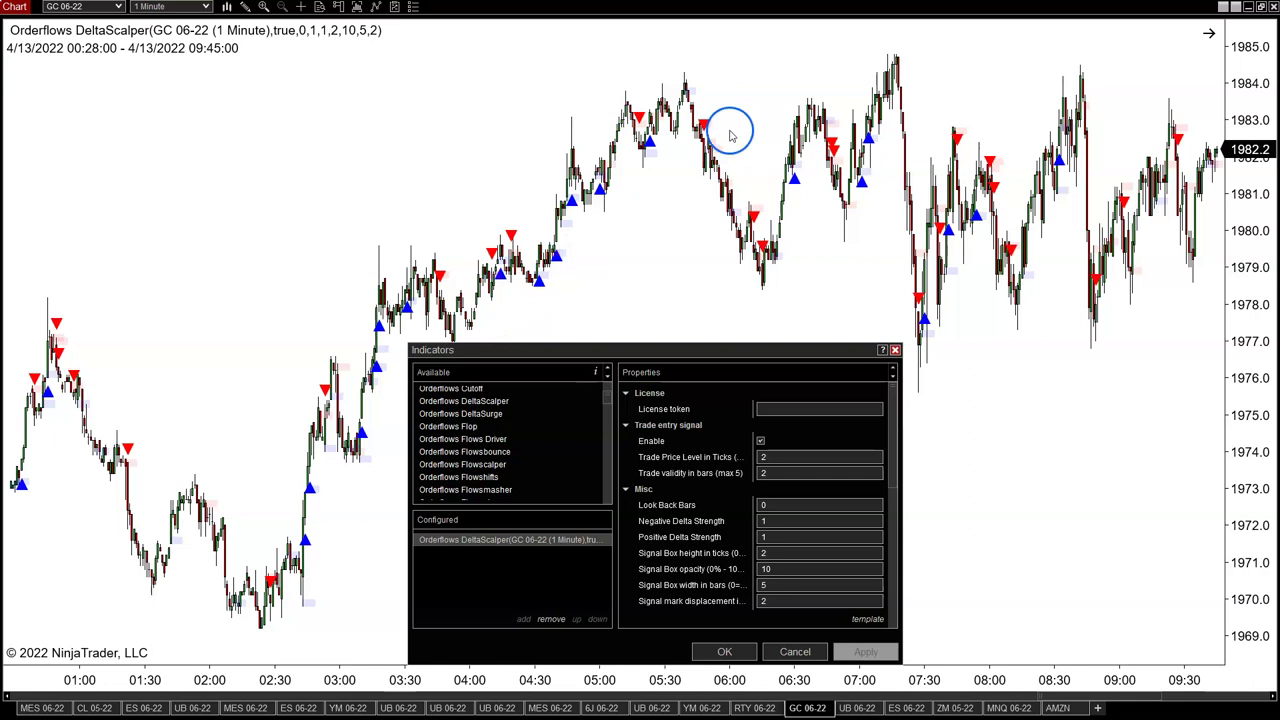
pyautogui.write('1')
pyautogui.click(764, 520)
pyautogui.click(773, 505)
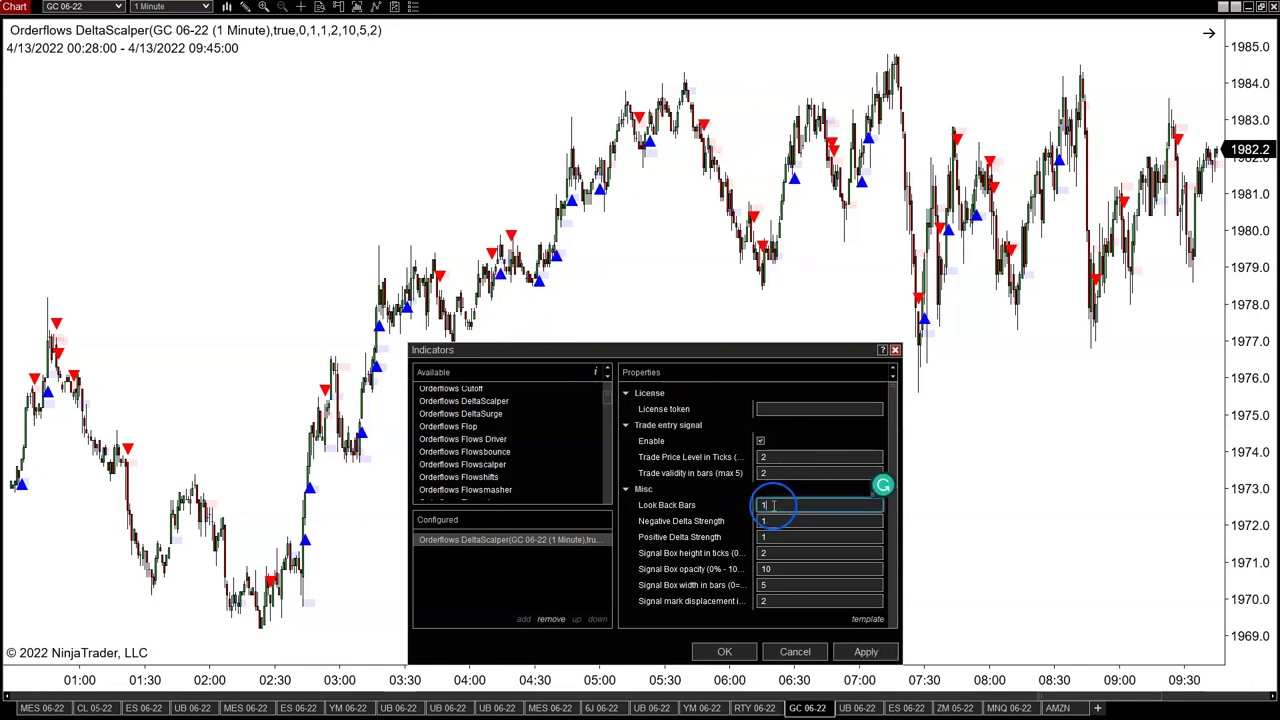
pyautogui.write('7')
pyautogui.click(772, 520)
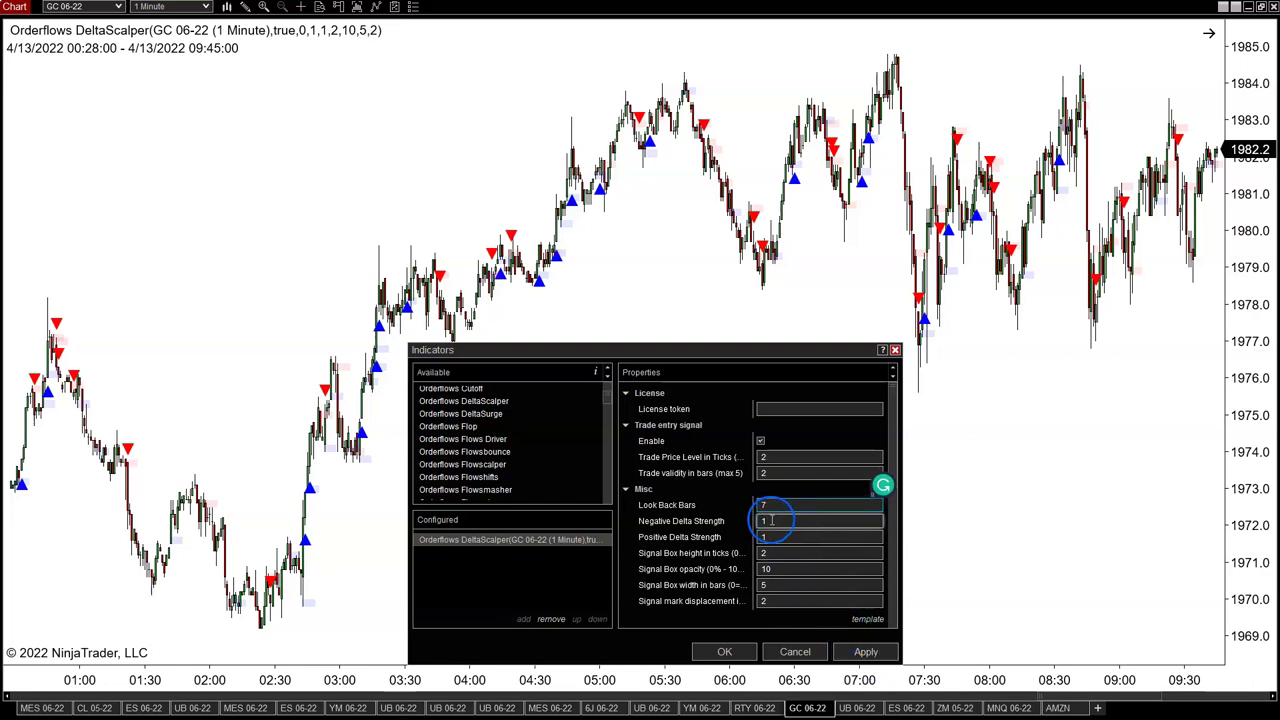
pyautogui.click(866, 652)
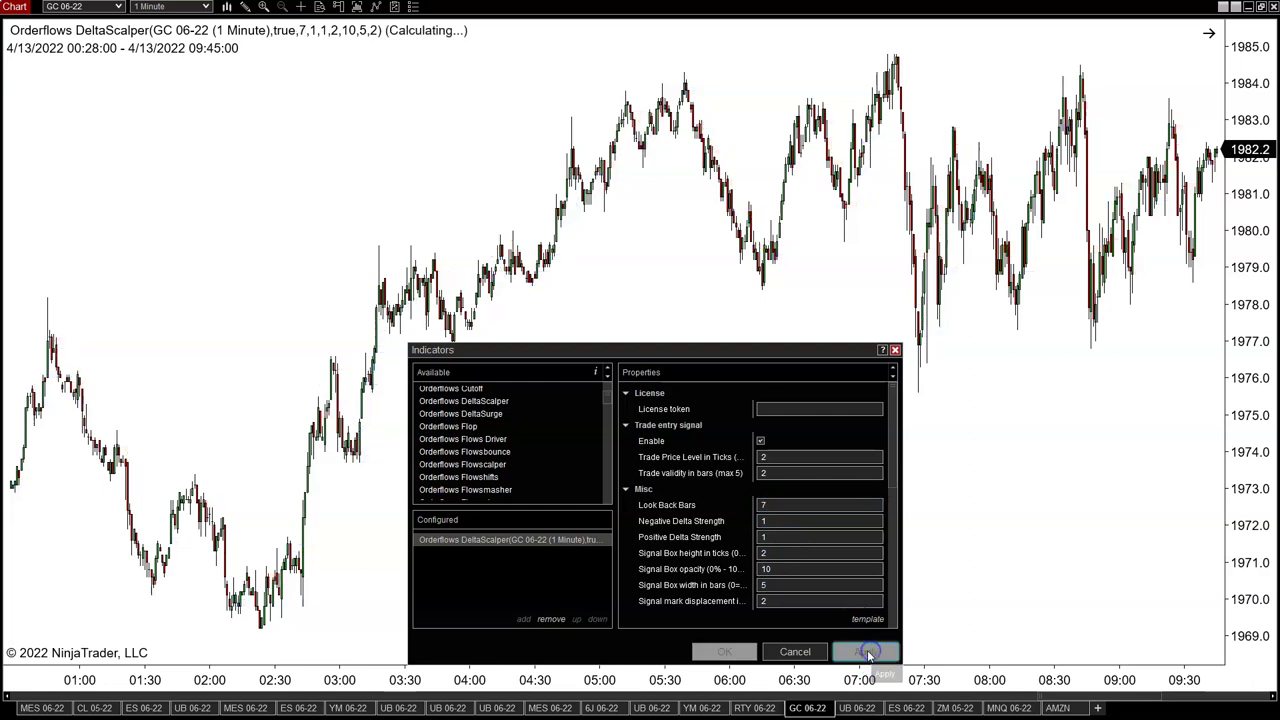
pyautogui.click(775, 506)
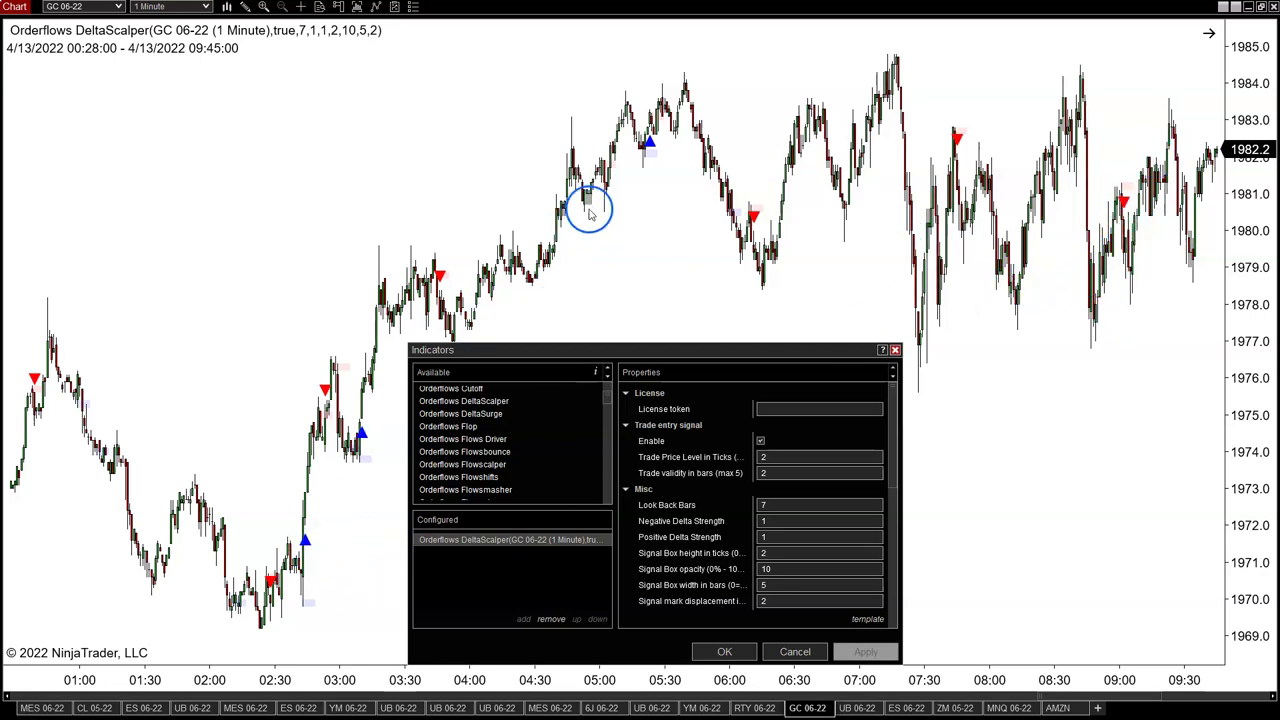
# Enter 1 for the GC DeltaScalper's Look Back Bars, apply, and confirm with OK.
pyautogui.click(795, 508)
pyautogui.write('1')
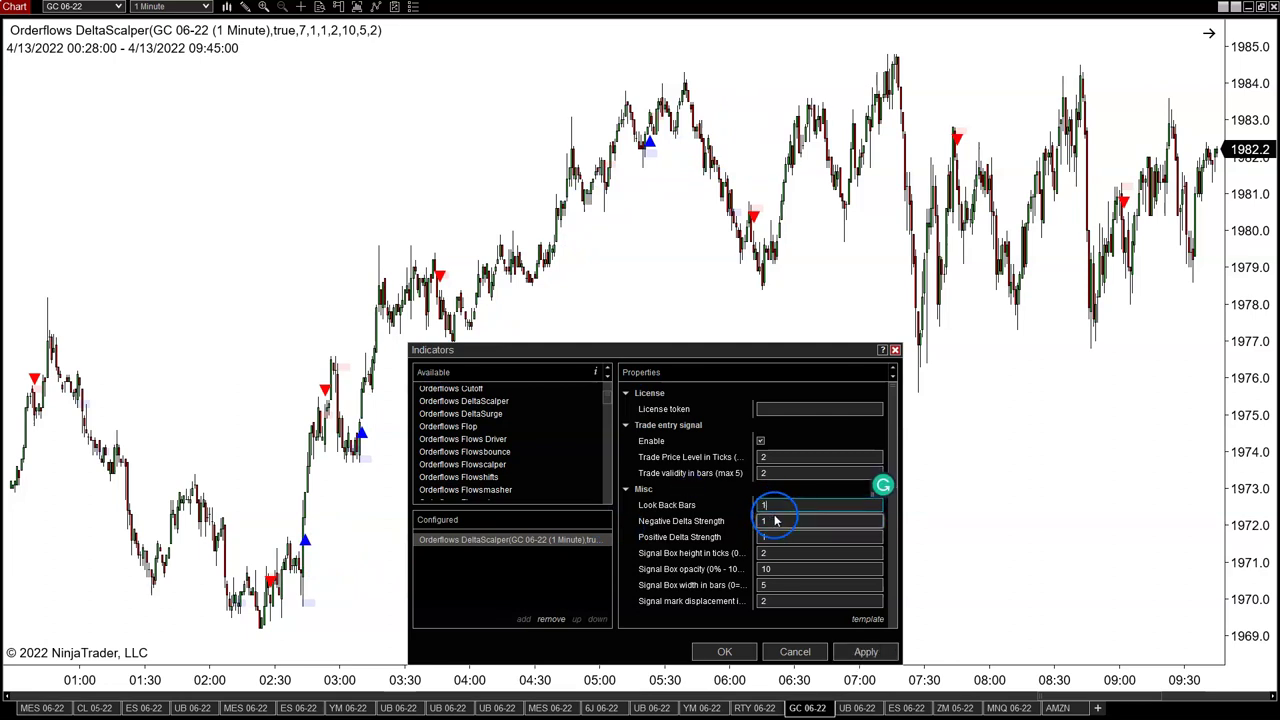
pyautogui.click(865, 652)
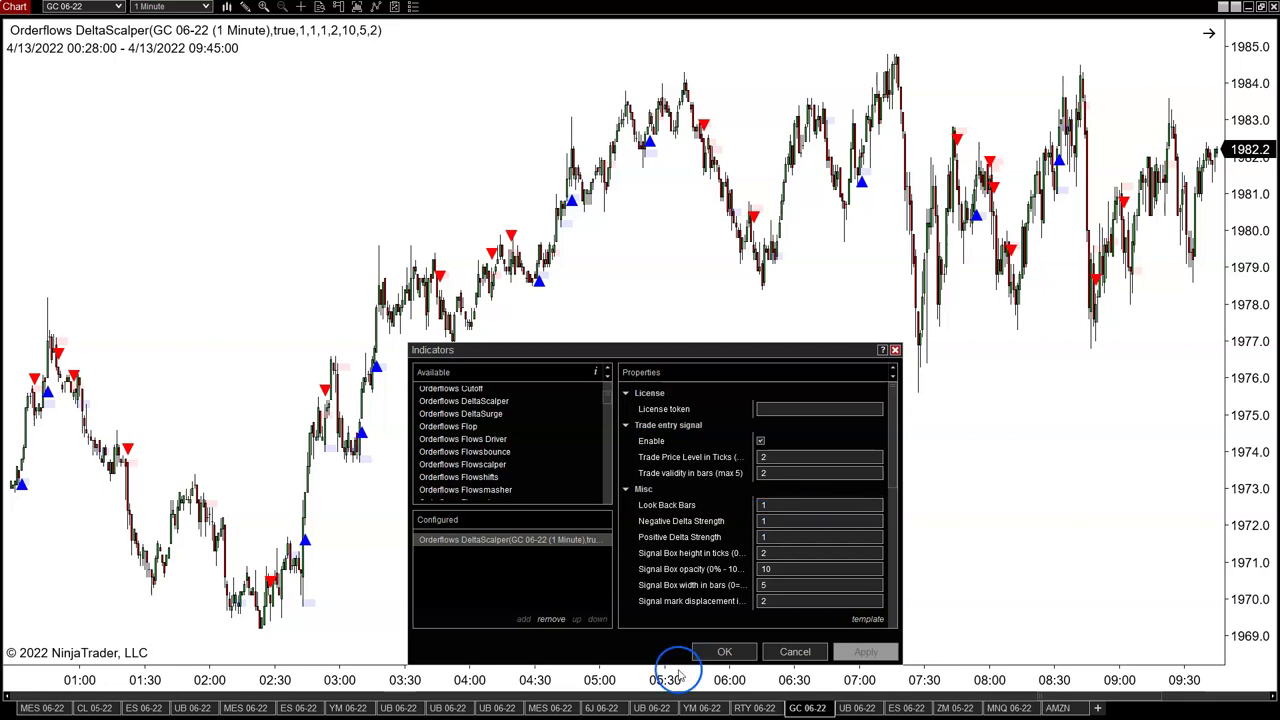
pyautogui.click(727, 652)
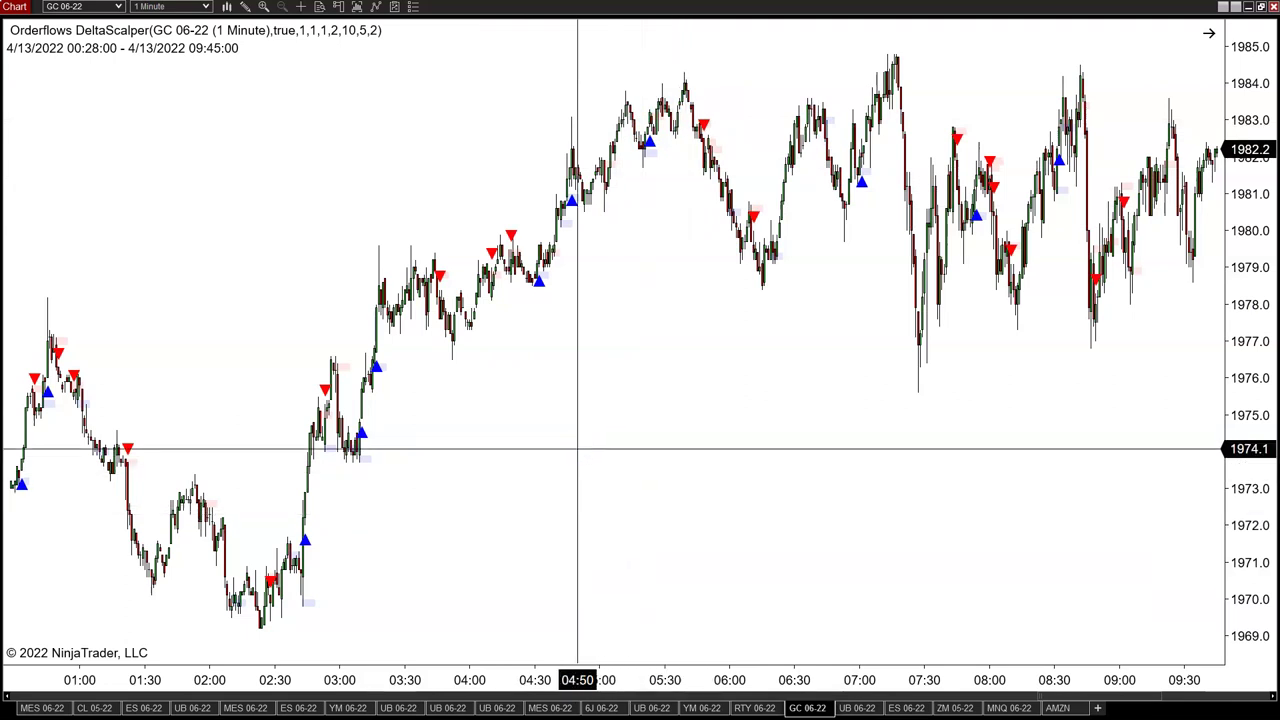
# Switch the chart to 6E Euro FX Futures (6E 06-22) on 1-minute bars.
pyautogui.write('6')
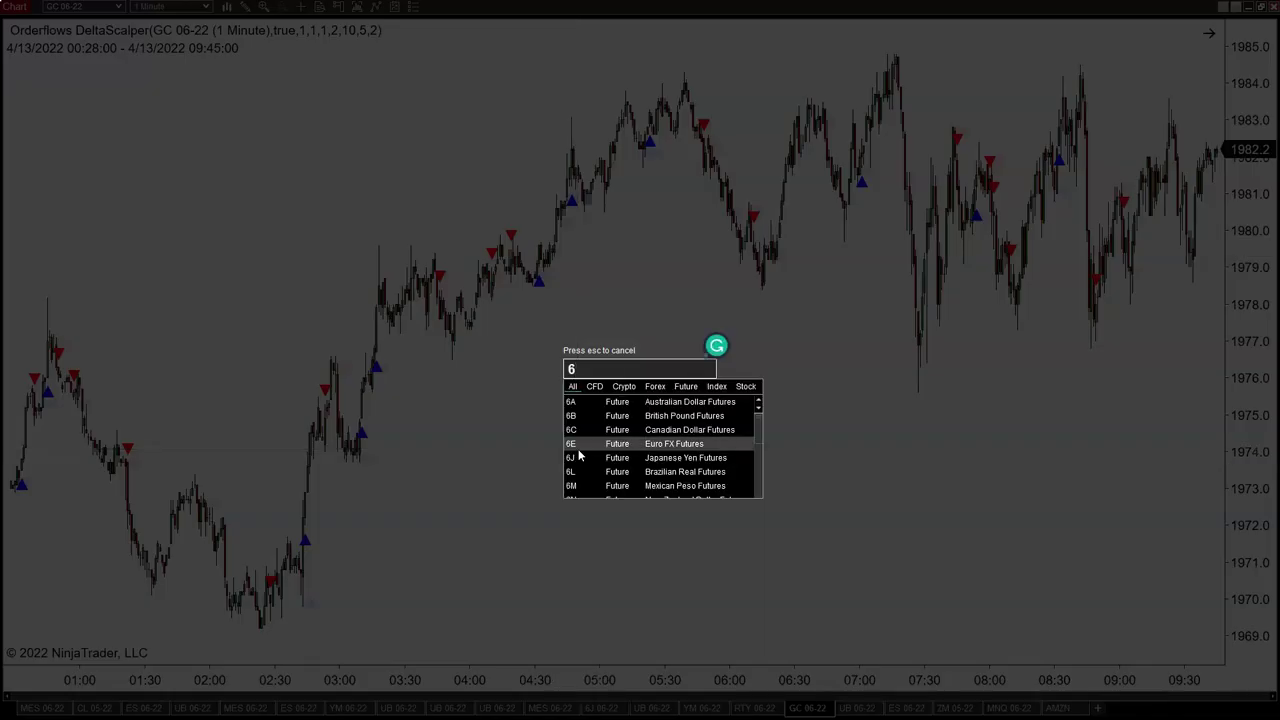
pyautogui.write('E')
pyautogui.click(699, 404)
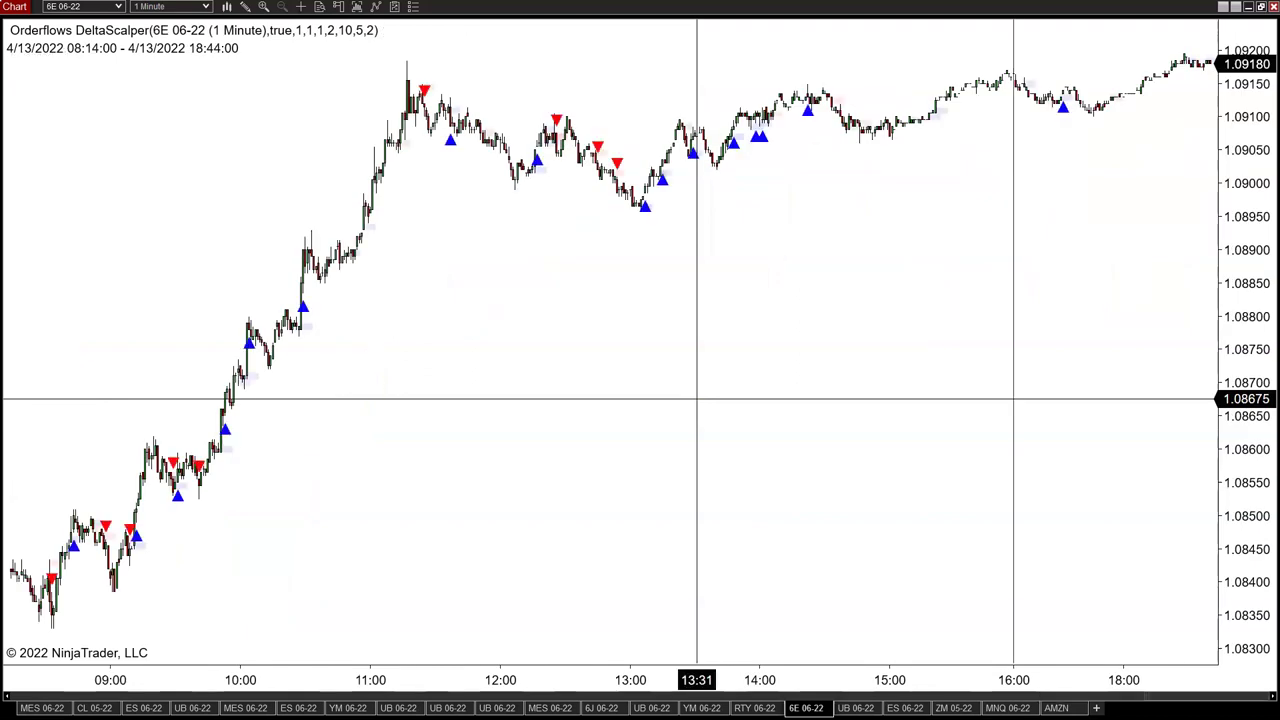
pyautogui.moveTo(1228, 697)
pyautogui.moveTo(1228, 697); pyautogui.dragTo(1182, 697)
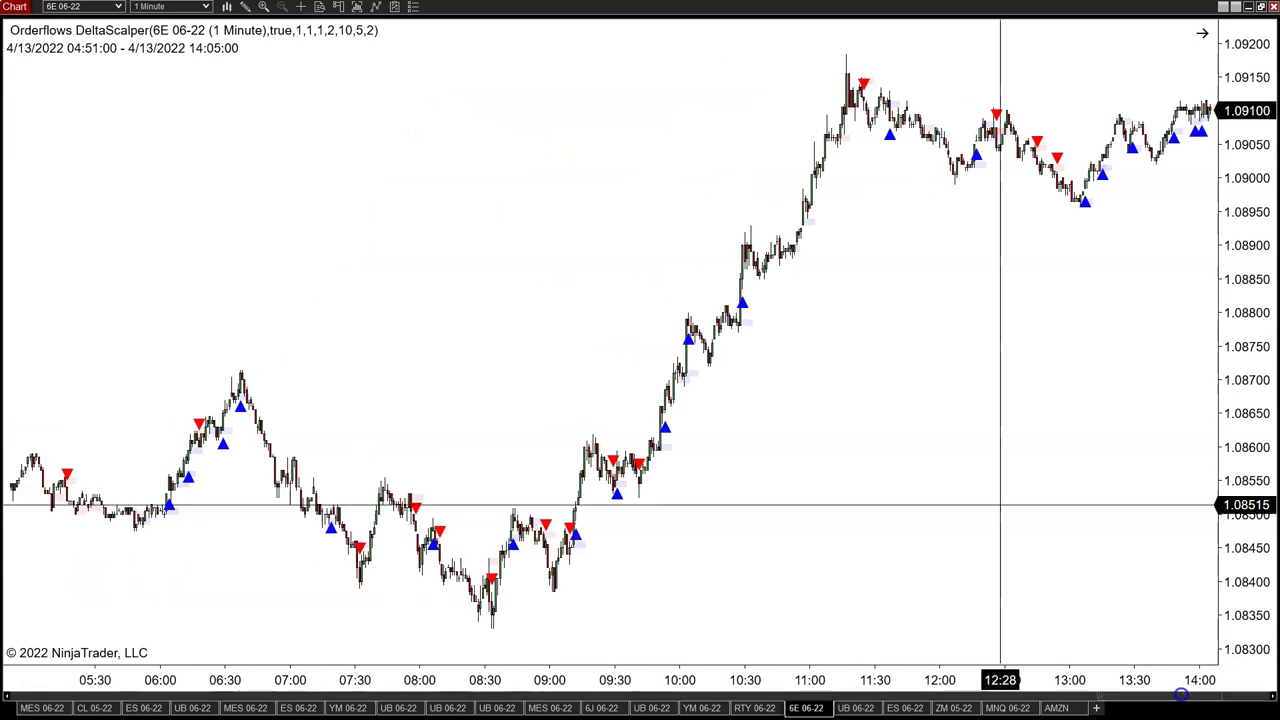
# Check the indicator settings without changes and compress bars to show 4/12 23:22 through 14:05.
pyautogui.rightClick(535, 260)
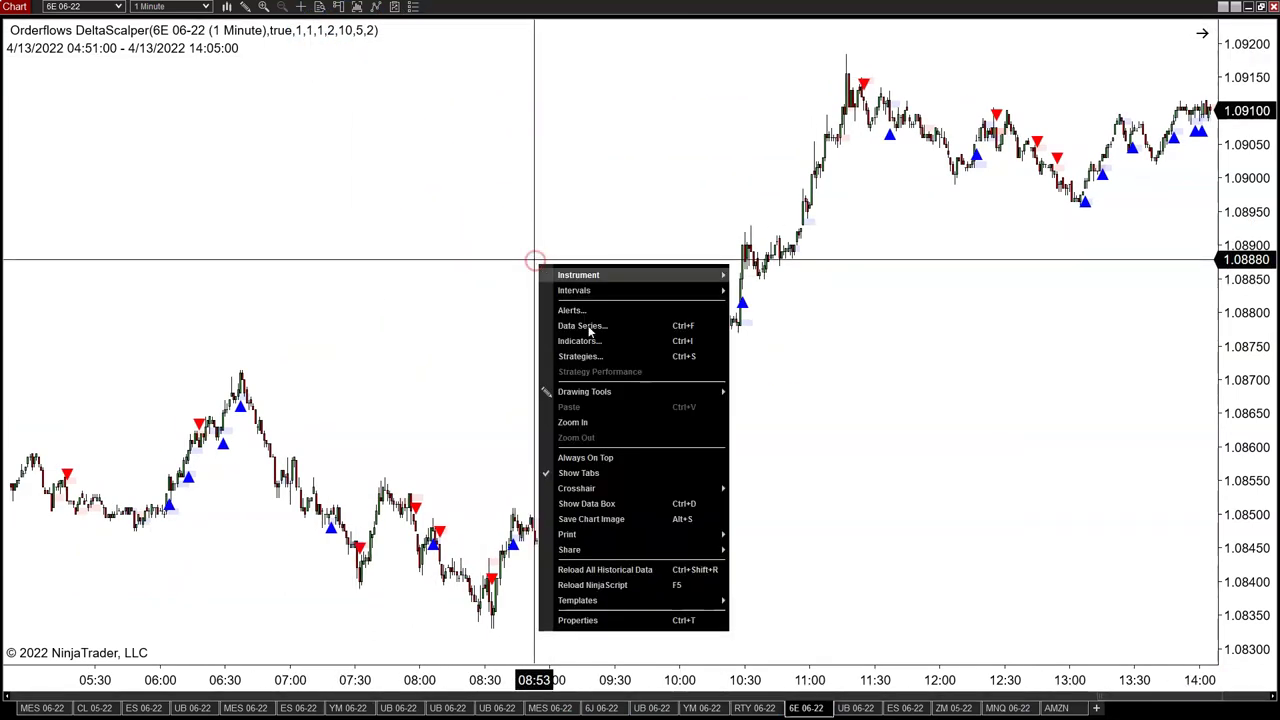
pyautogui.click(596, 342)
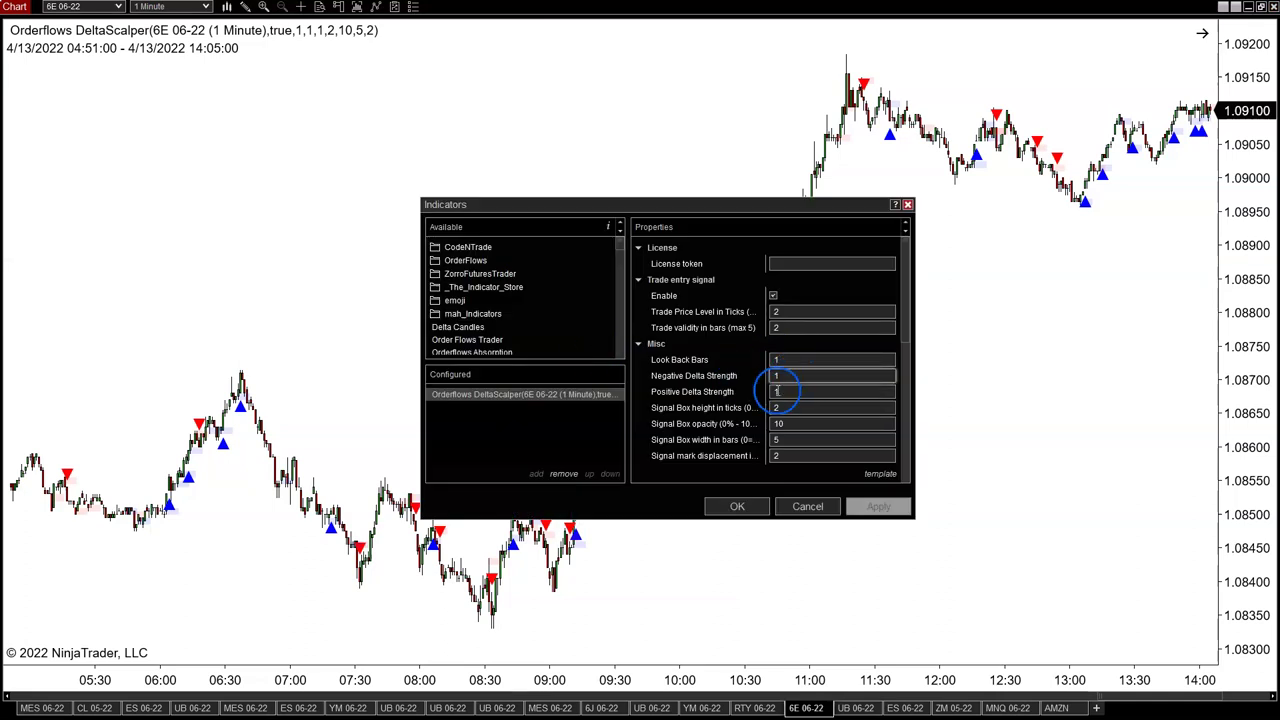
pyautogui.click(907, 205)
pyautogui.moveTo(866, 680); pyautogui.dragTo(982, 683)
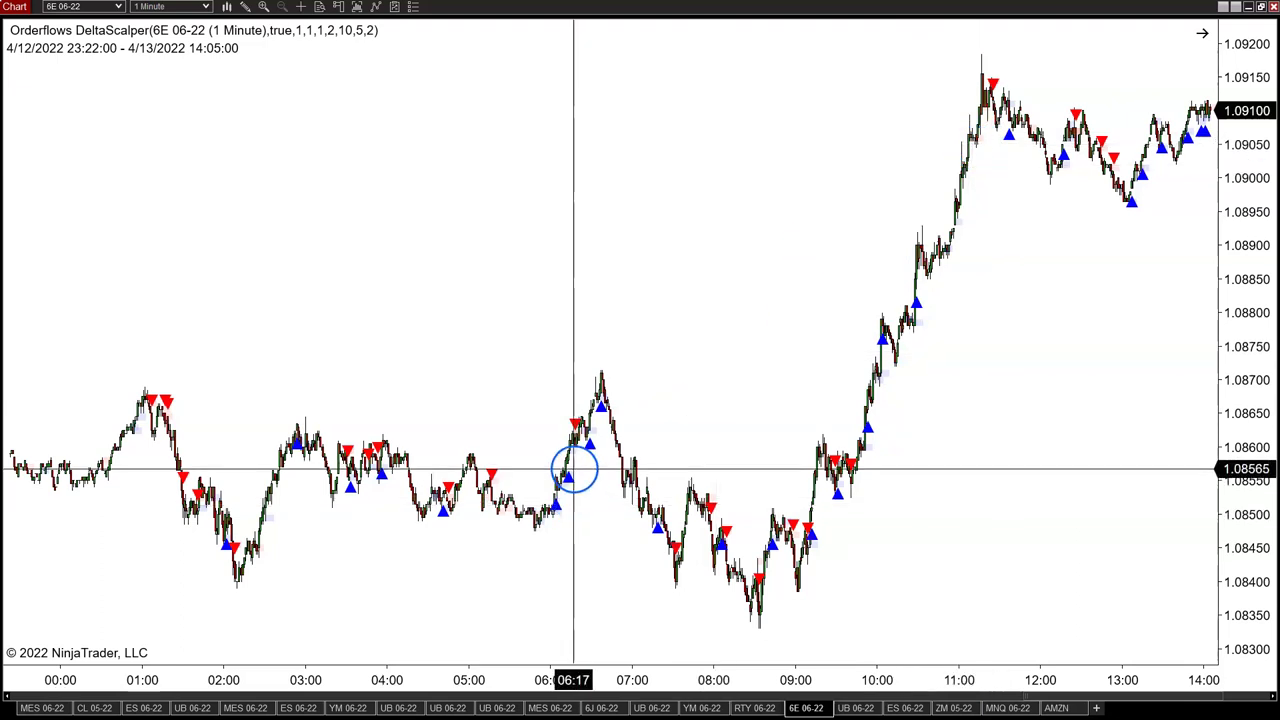
# Change the 6E DeltaScalper Look Back Bars to 7 and apply, giving true,7,1,1,2,10,5,2.
pyautogui.rightClick(676, 266)
pyautogui.click(740, 333)
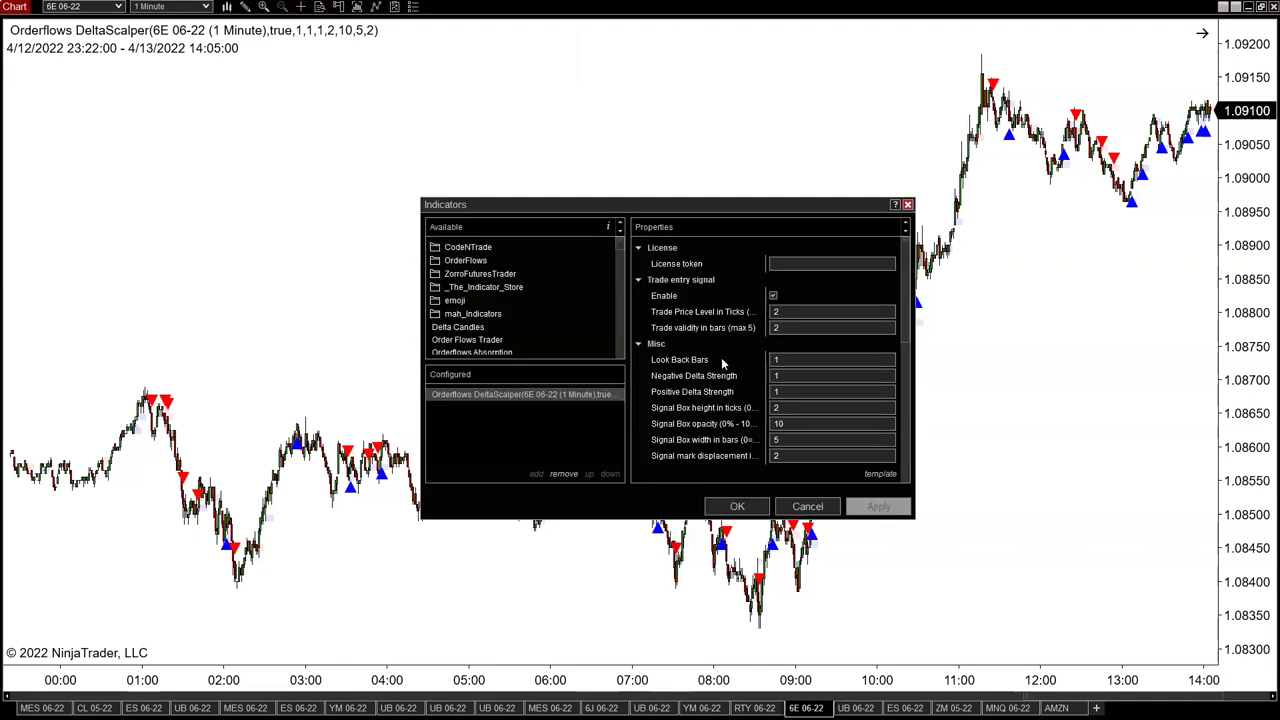
pyautogui.write('7')
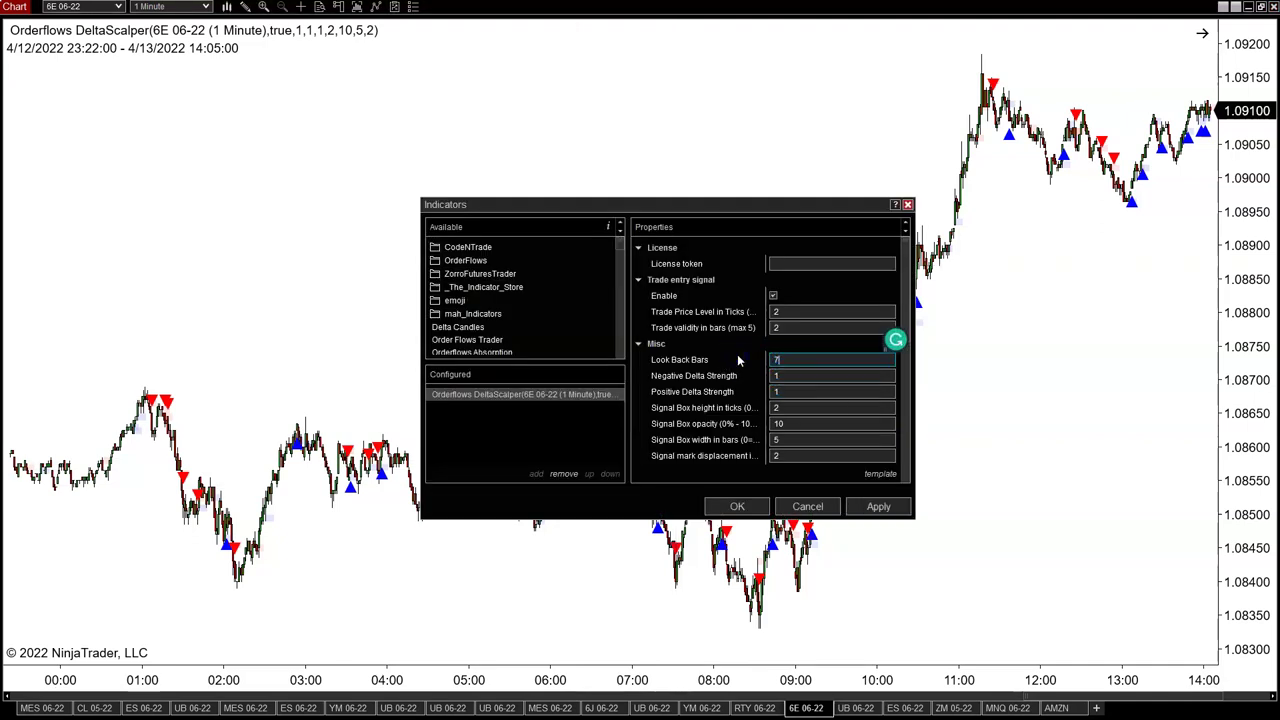
pyautogui.click(906, 511)
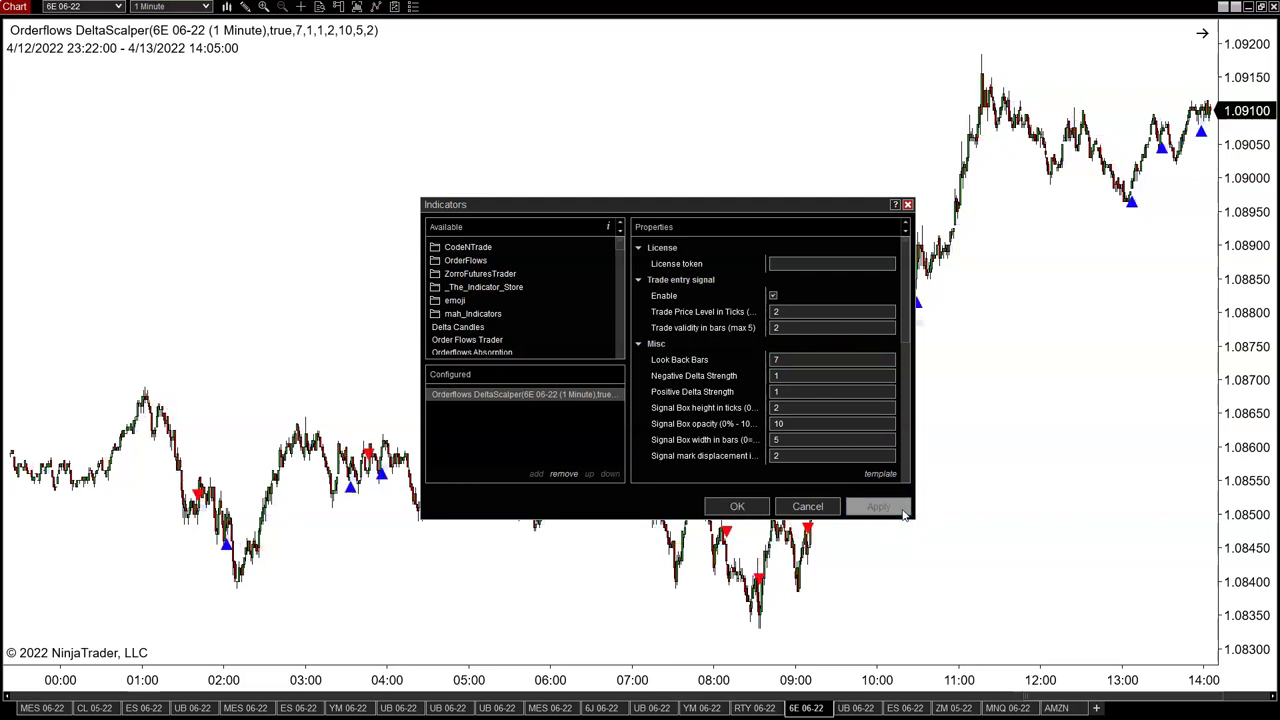
pyautogui.click(750, 507)
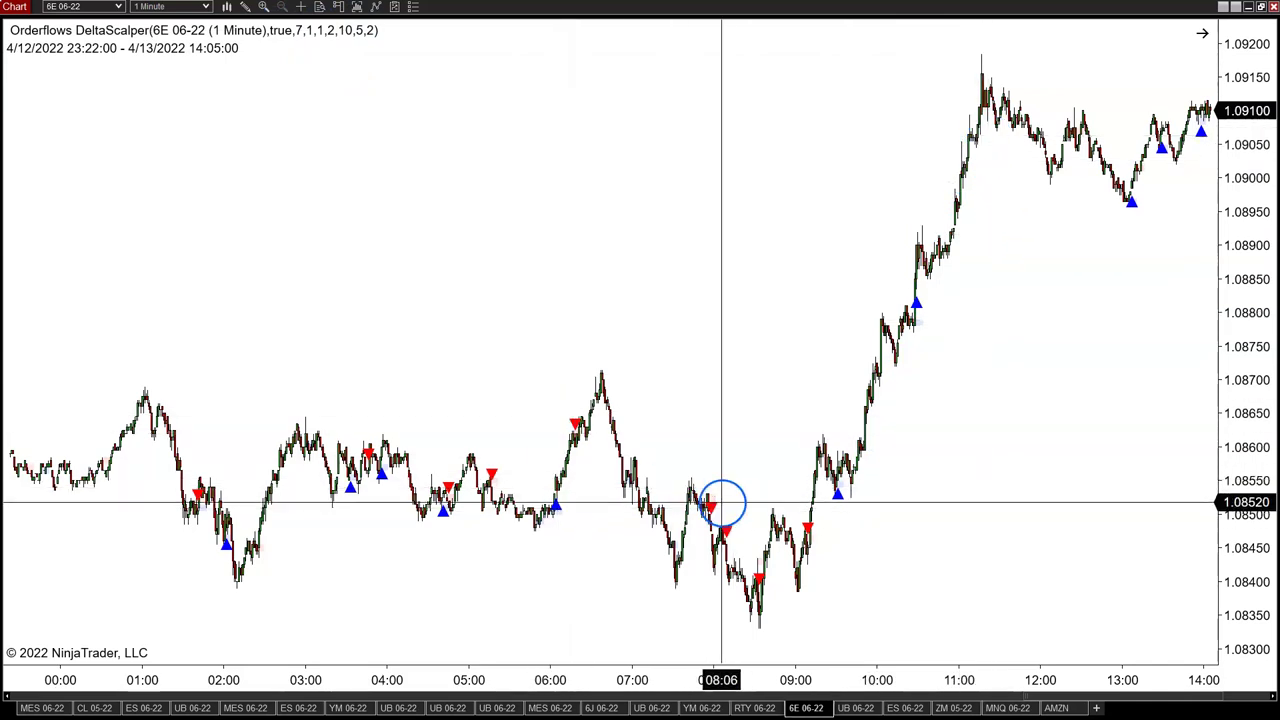
pyautogui.click(578, 428)
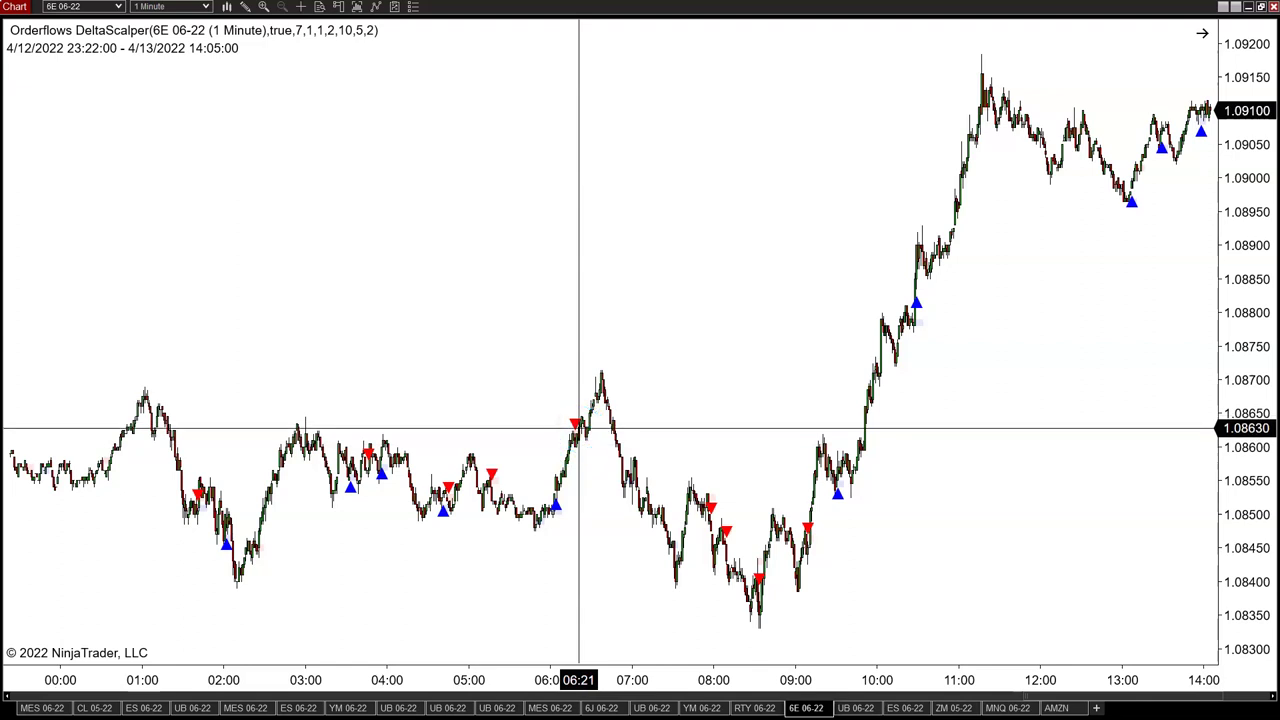
pyautogui.moveTo(578, 428)
pyautogui.mouseDown()
pyautogui.moveTo(126, 503)
pyautogui.moveTo(314, 486)
pyautogui.moveTo(714, 503)
pyautogui.moveTo(683, 354)
pyautogui.mouseUp()
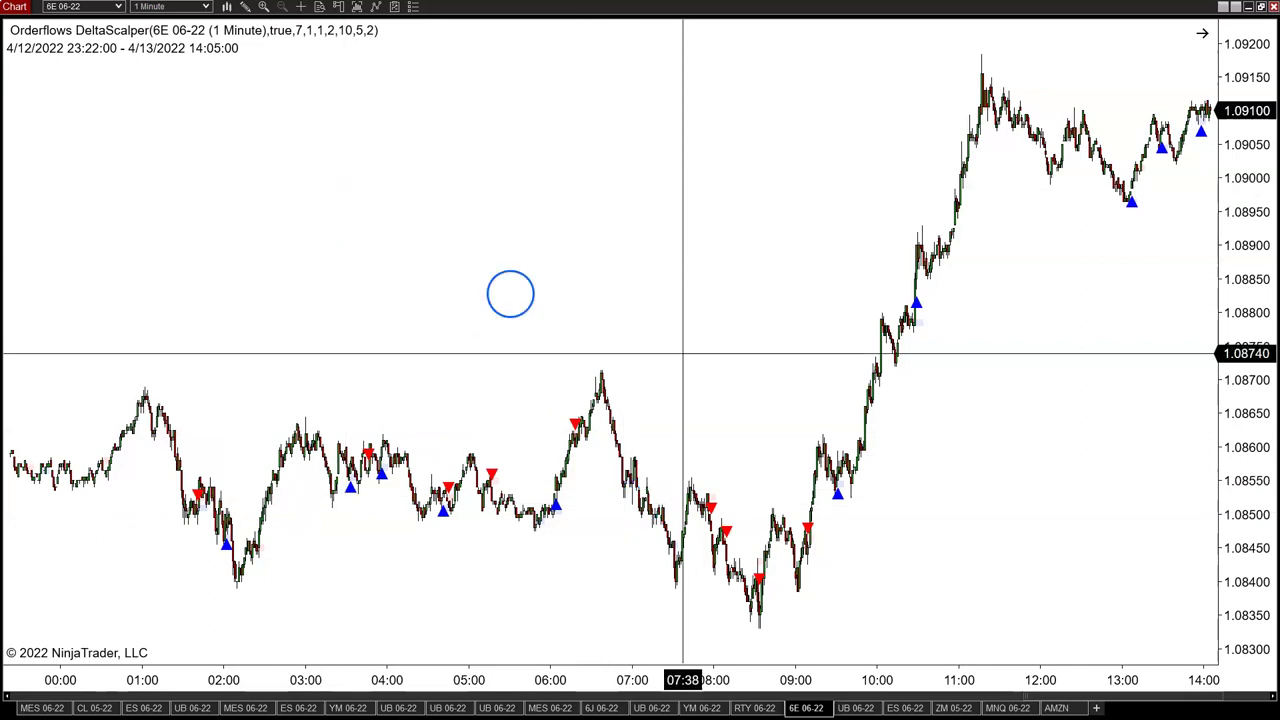
# Reopen the DeltaScalper settings and replace Look Back Bars 7 with 0.
pyautogui.rightClick(611, 254)
pyautogui.click(683, 338)
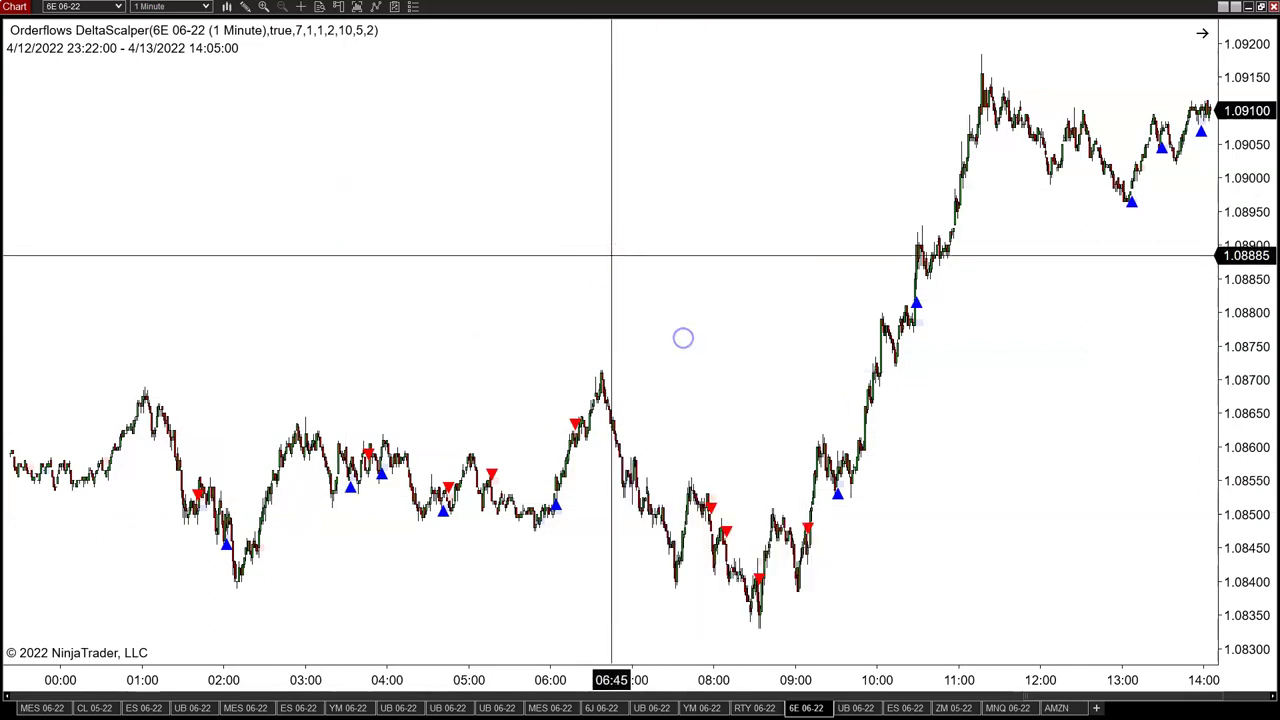
pyautogui.click(792, 358)
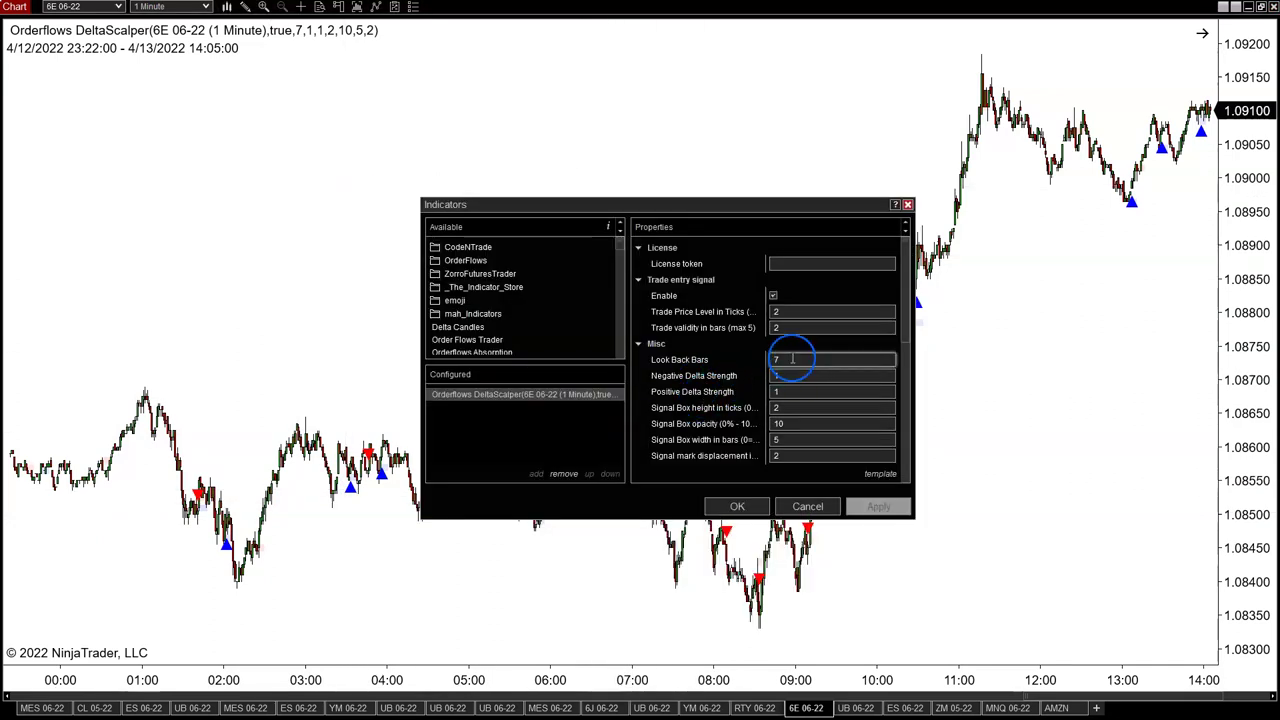
pyautogui.doubleClick(780, 359)
pyautogui.write('0')
# Set Negative and Positive Delta Strength to 2 and apply, giving true,0,2,2,2,10,5,2.
pyautogui.click(778, 374)
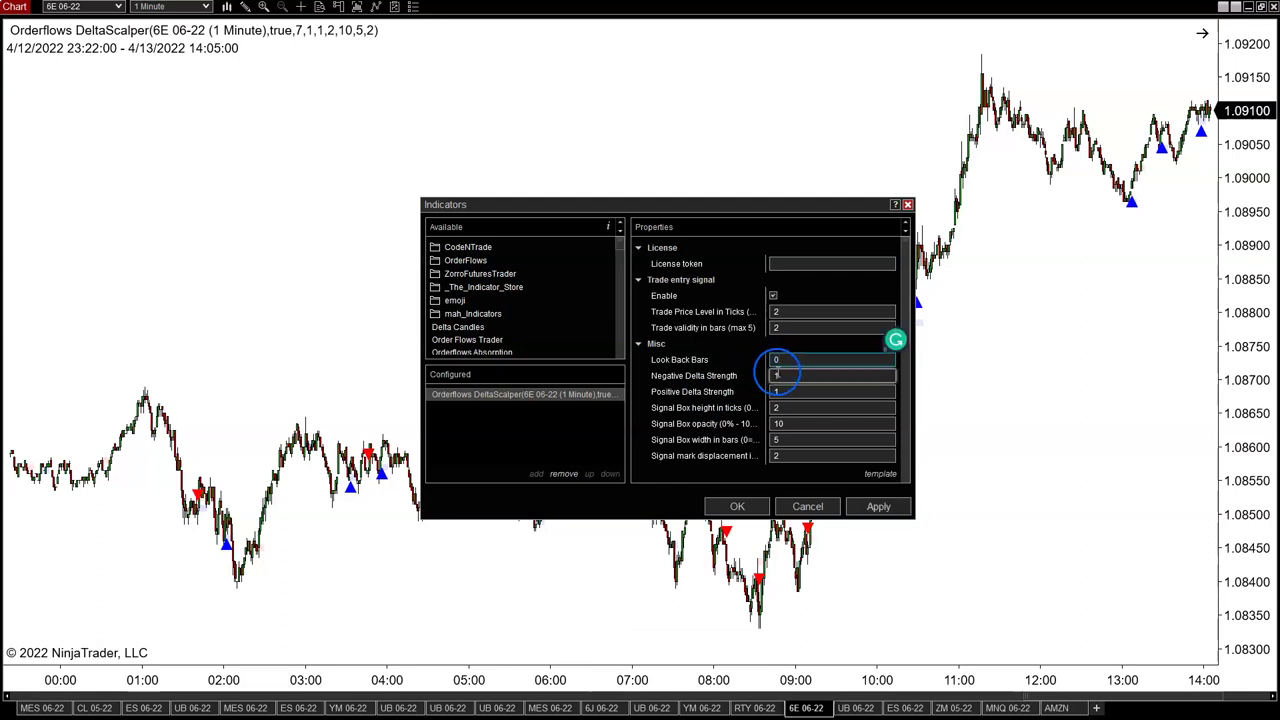
pyautogui.doubleClick(775, 375)
pyautogui.write('2')
pyautogui.doubleClick(775, 391)
pyautogui.write('2')
pyautogui.click(722, 375)
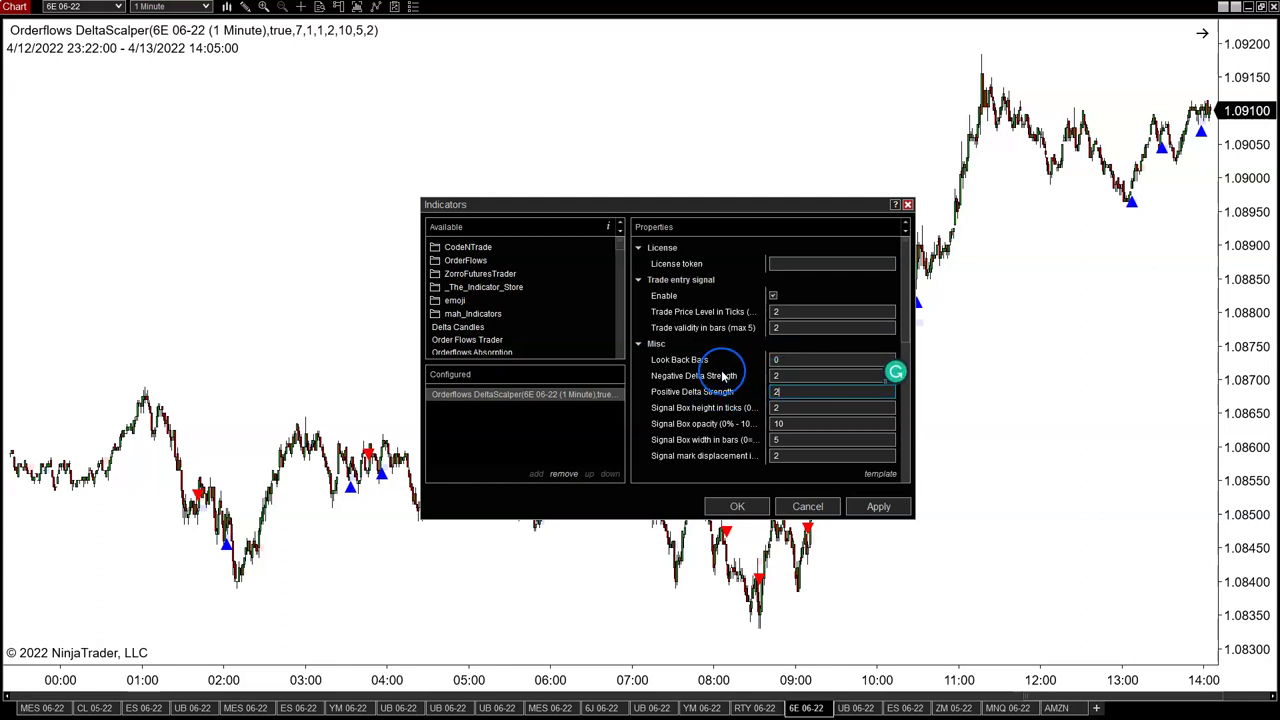
pyautogui.click(803, 512)
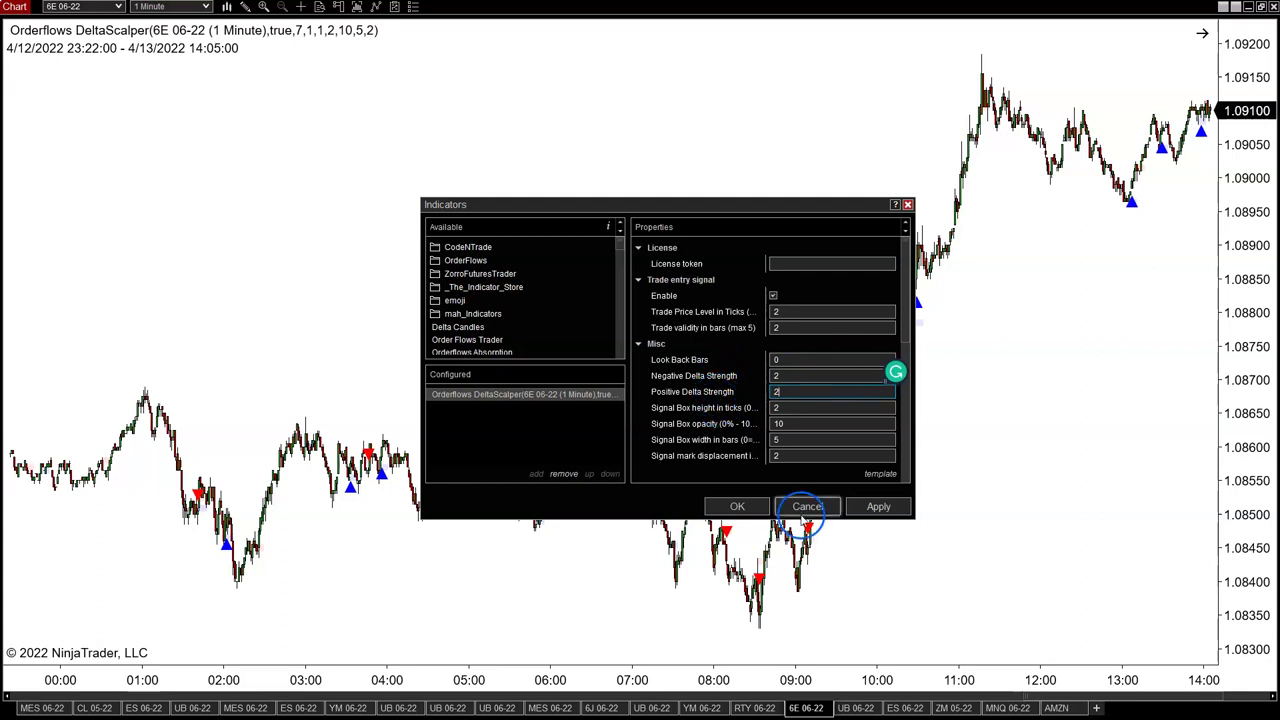
pyautogui.click(877, 508)
pyautogui.click(740, 507)
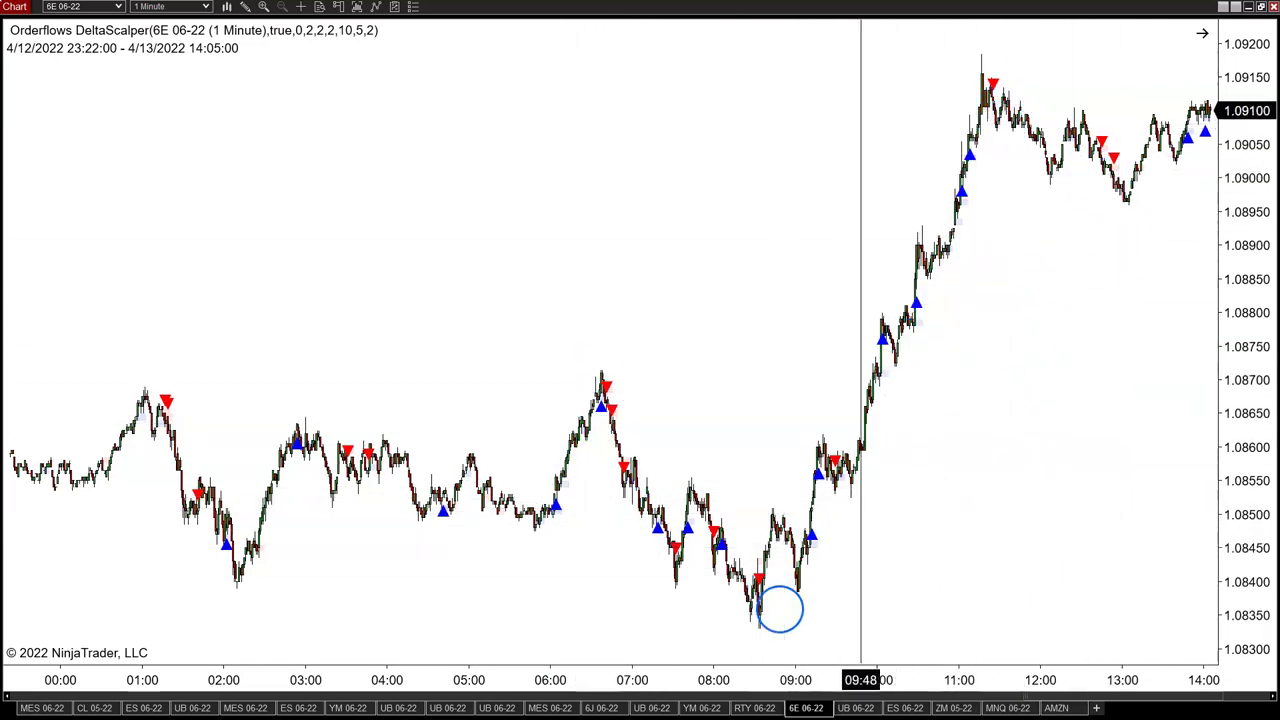
# Bring up the context menu on the re-tuned 6E 1-minute chart.
pyautogui.rightClick(579, 582)
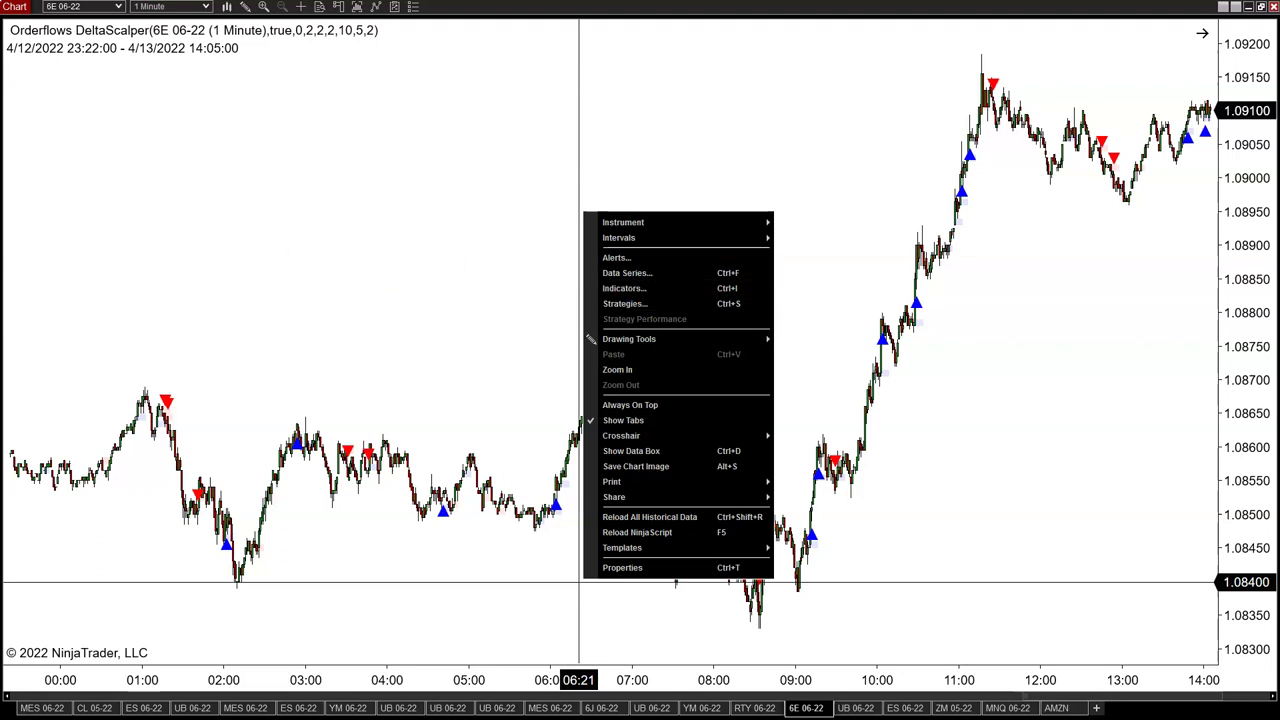
# Dismiss the chart's context menu with Esc.
pyautogui.press('Escape')
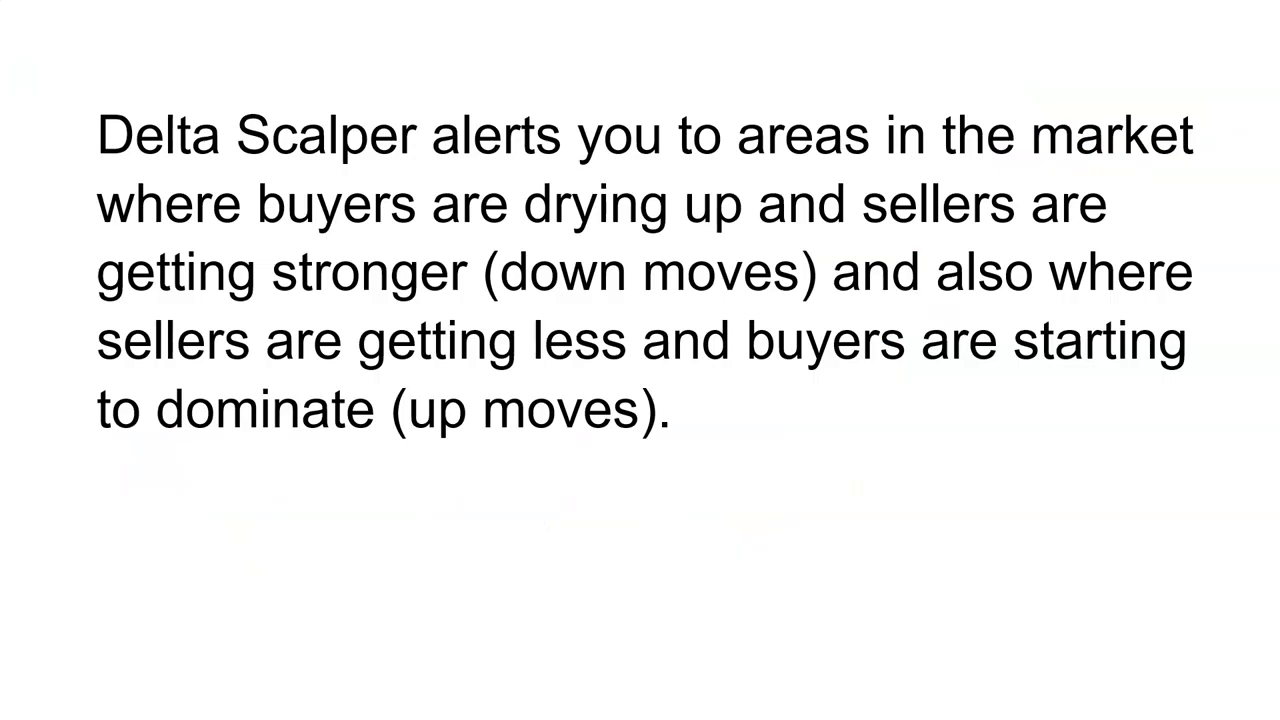